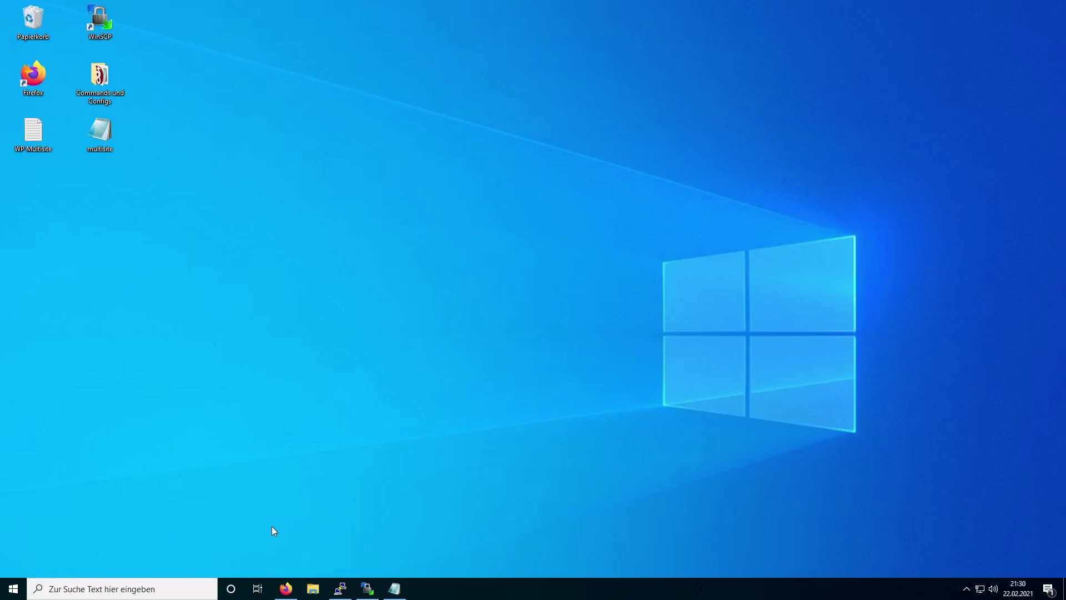
# - Bring the maximized Firefox window with the YouTube WordPress tutorial to the front
pyautogui.hotkey('alt', 'Tab')
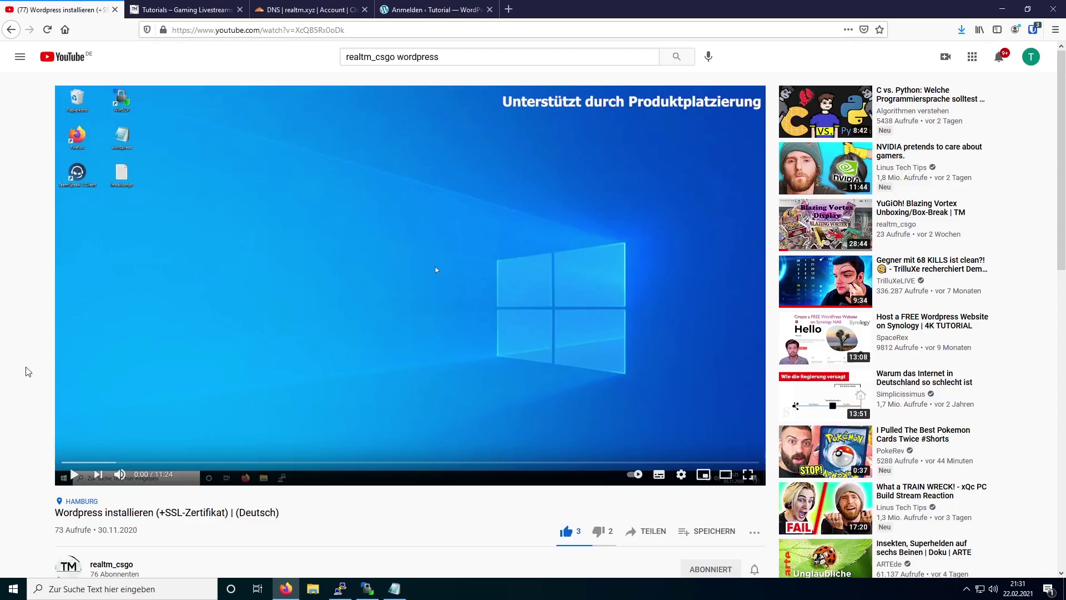
# - Switch to the Tutorials tab in Firefox
pyautogui.click(183, 9)
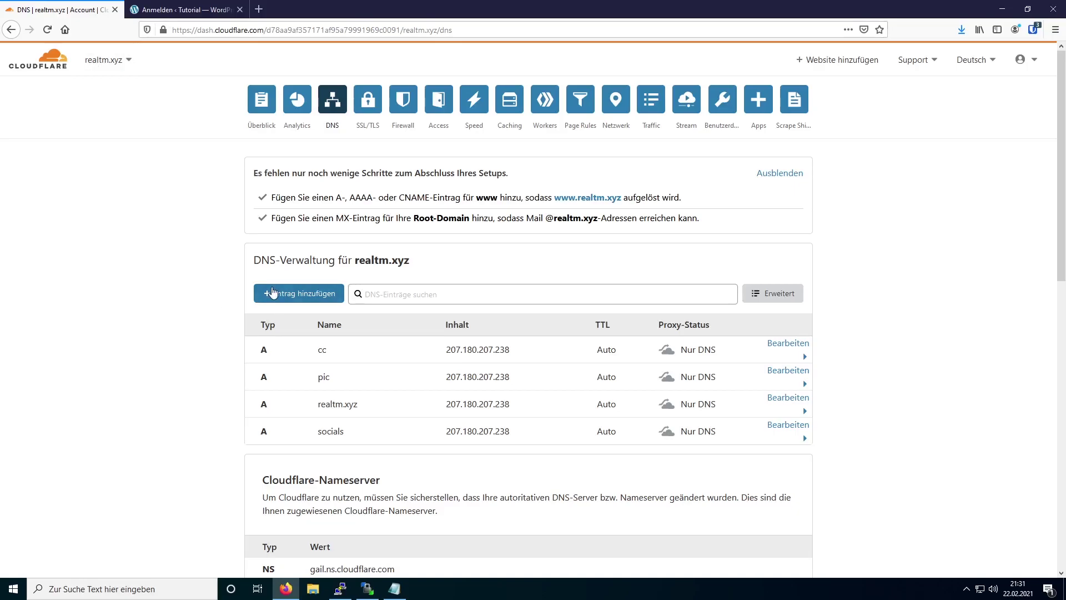
# - Add an A record 'blog' for 207.180.207.238 in Cloudflare, set to Nur DNS, and save it
pyautogui.click(273, 293)
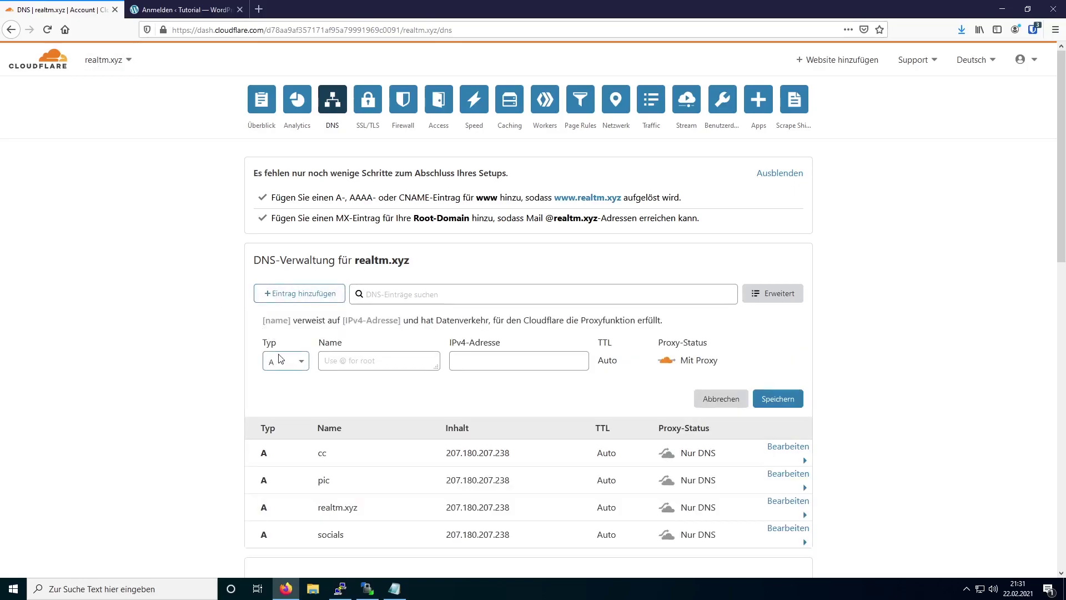
pyautogui.click(332, 360)
pyautogui.write('blog')
pyautogui.press('Tab')
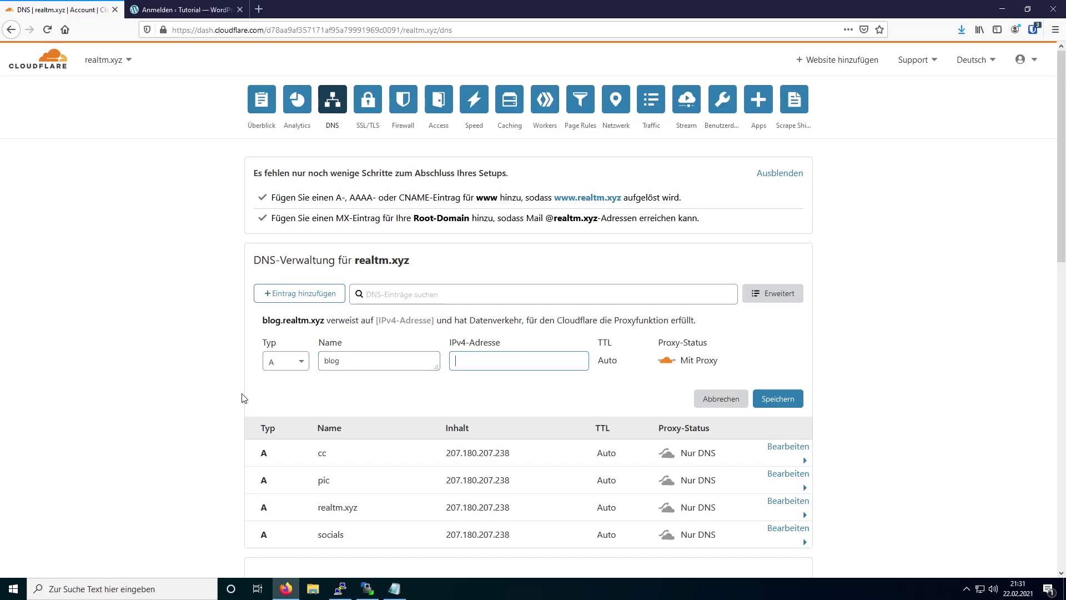
pyautogui.write('207.180.207.238')
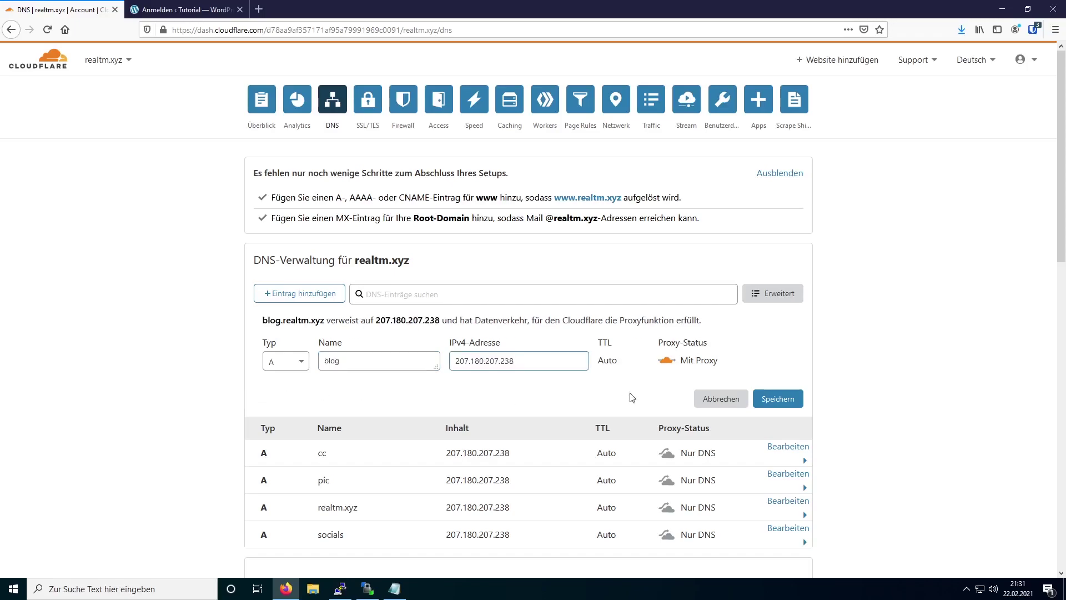
pyautogui.click(664, 364)
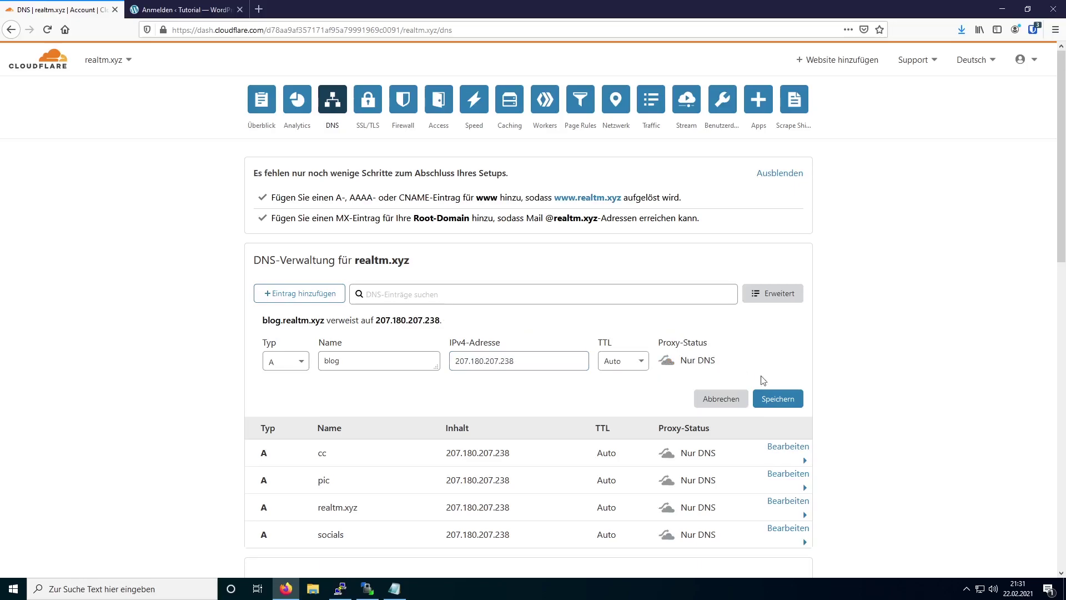
pyautogui.click(794, 401)
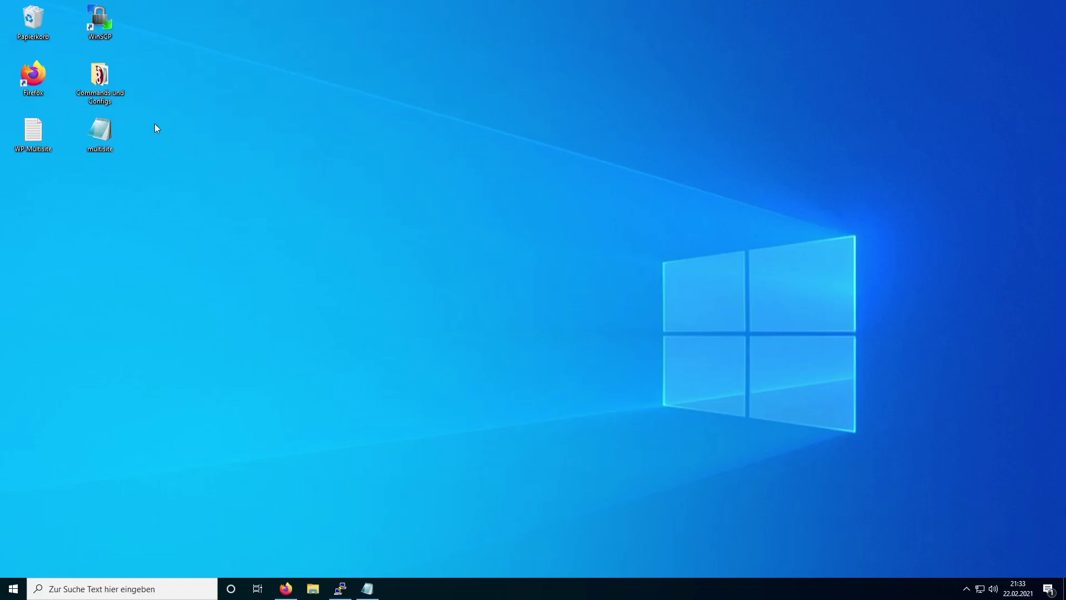
# - Review multisite.conf in Notepad++ (admin e-mail, DocumentRoot, ServerName blog.realtm.xyz), then close it
pyautogui.rightClick(103, 134)
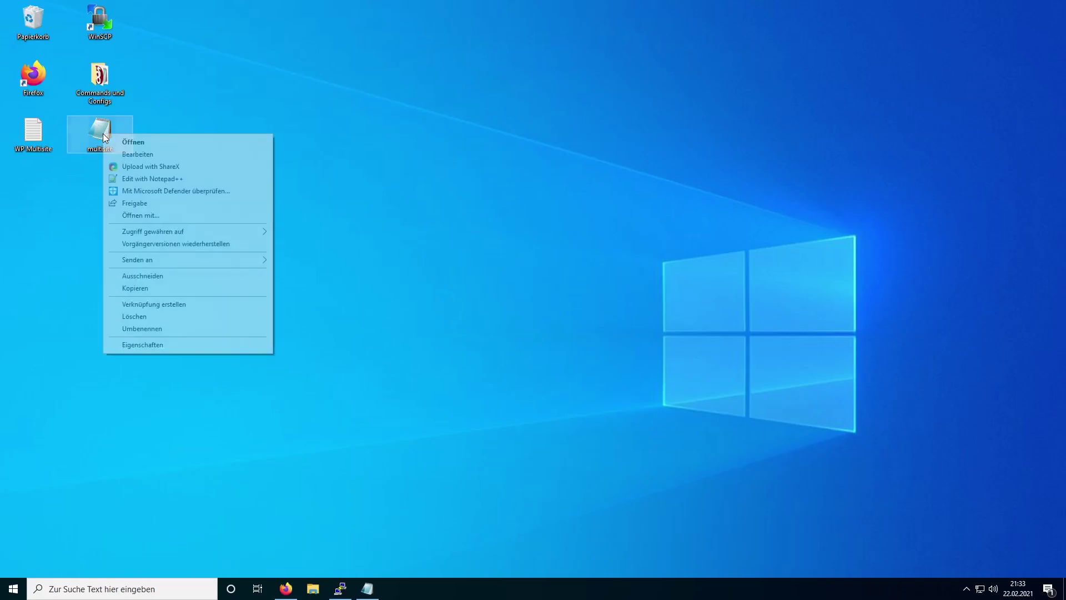
pyautogui.click(131, 179)
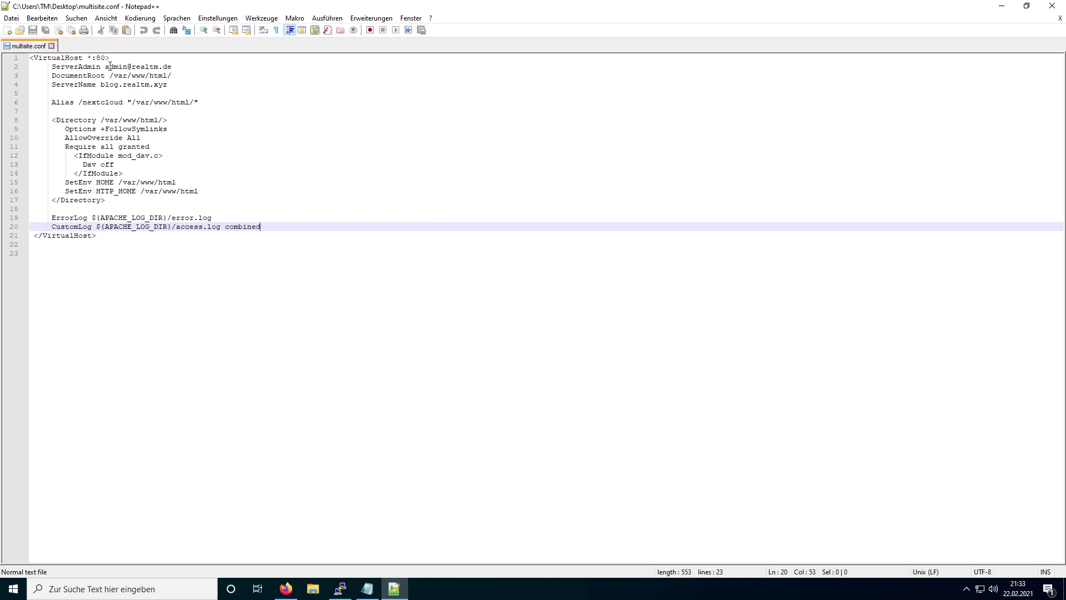
pyautogui.moveTo(106, 67)
pyautogui.mouseDown()
pyautogui.moveTo(173, 66)
pyautogui.moveTo(110, 76)
pyautogui.moveTo(164, 84)
pyautogui.moveTo(101, 82)
pyautogui.mouseUp()
pyautogui.click(178, 66)
pyautogui.click(201, 82)
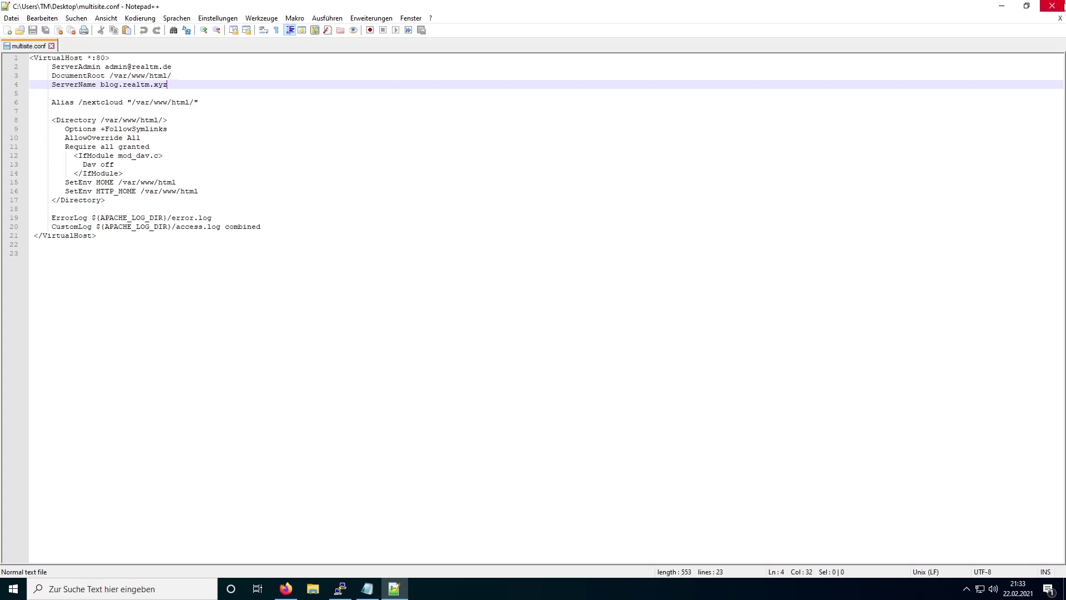
pyautogui.click(1052, 6)
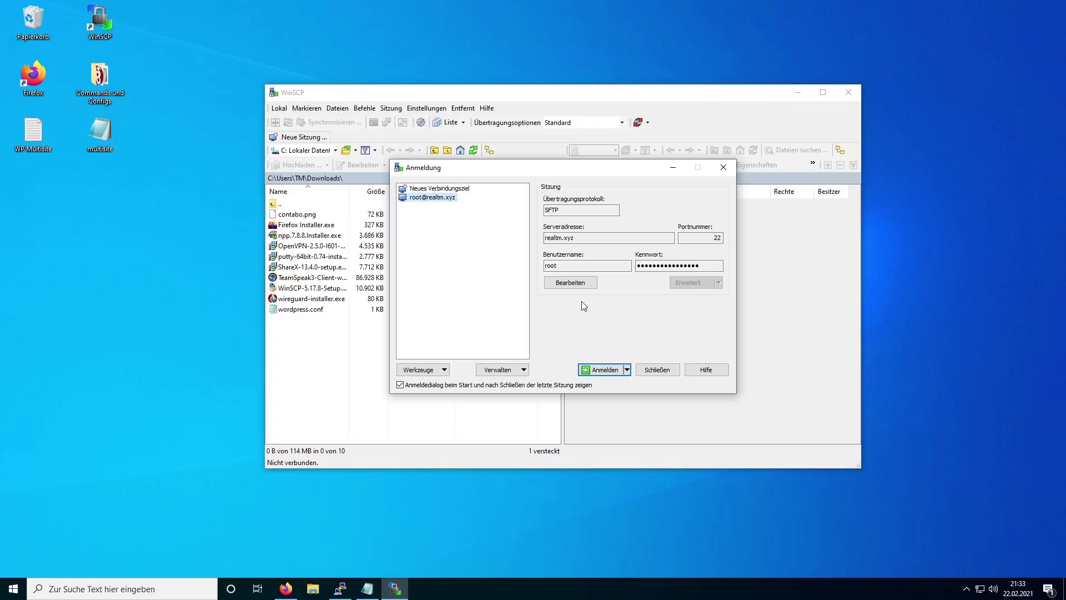
# - Log in to realtm.xyz in WinSCP and upload multisite.conf to /etc/apache2/sites-available
pyautogui.press('Return')
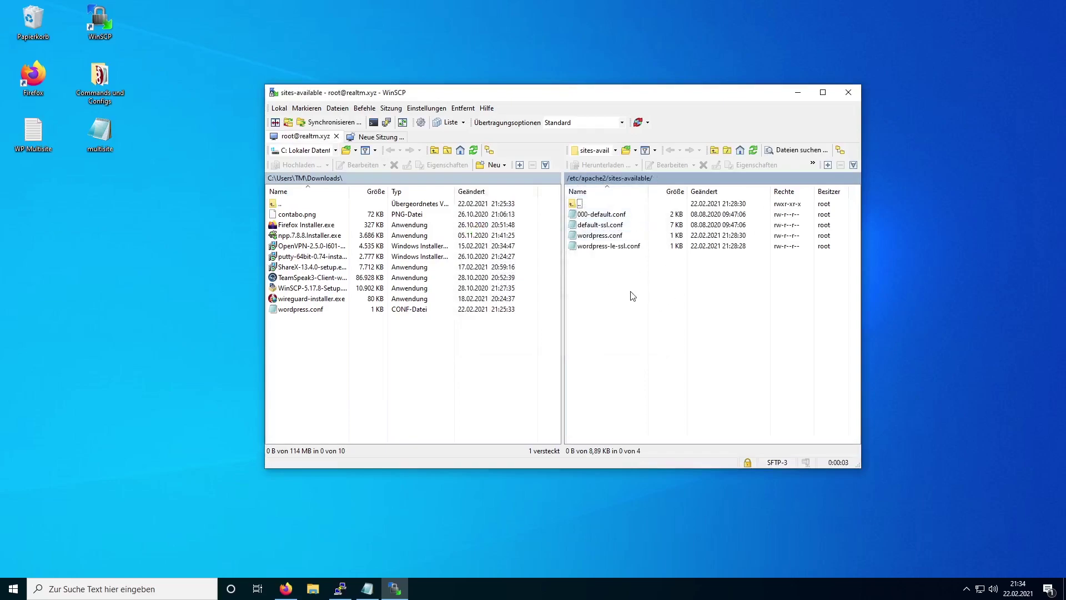
pyautogui.moveTo(101, 132); pyautogui.dragTo(614, 285)
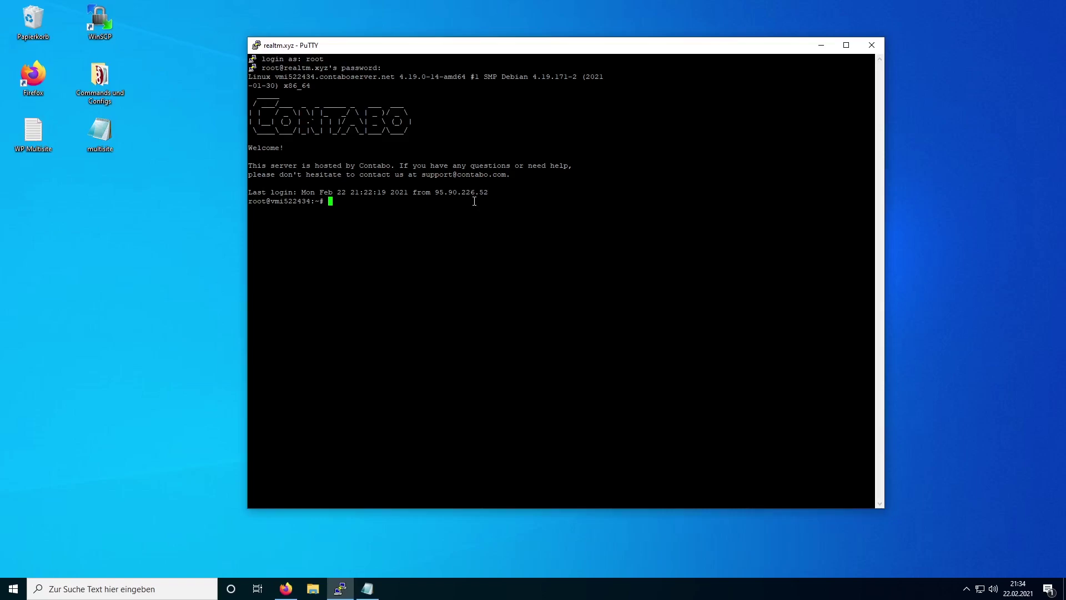
# - Enable multisite.conf with a2ensite, reload Apache with systemctl, and clear the terminal
pyautogui.rightClick(475, 201)
pyautogui.press('Return')
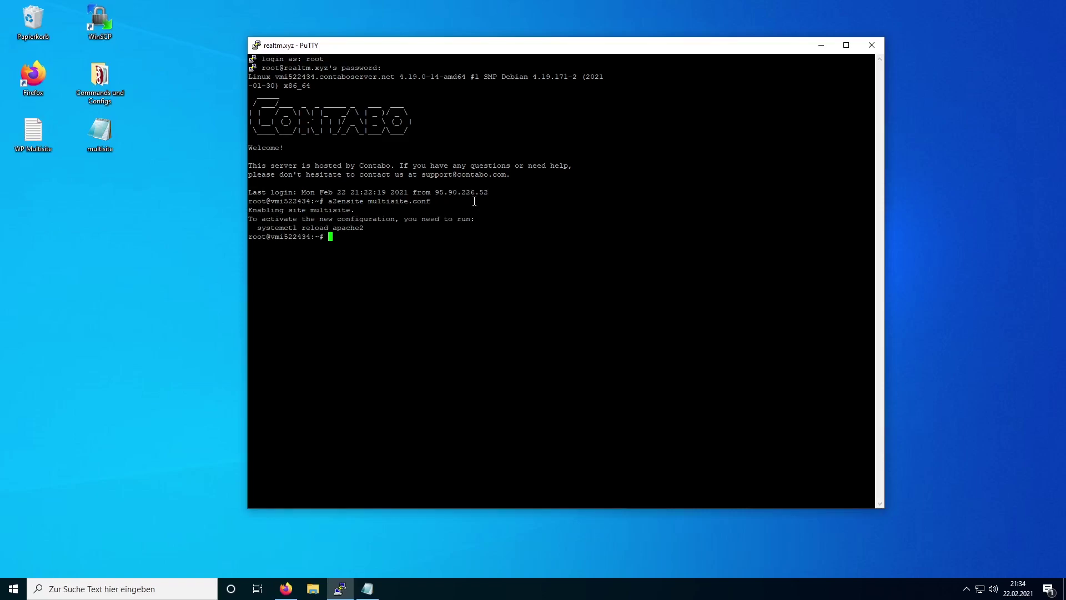
pyautogui.moveTo(257, 227); pyautogui.dragTo(365, 228)
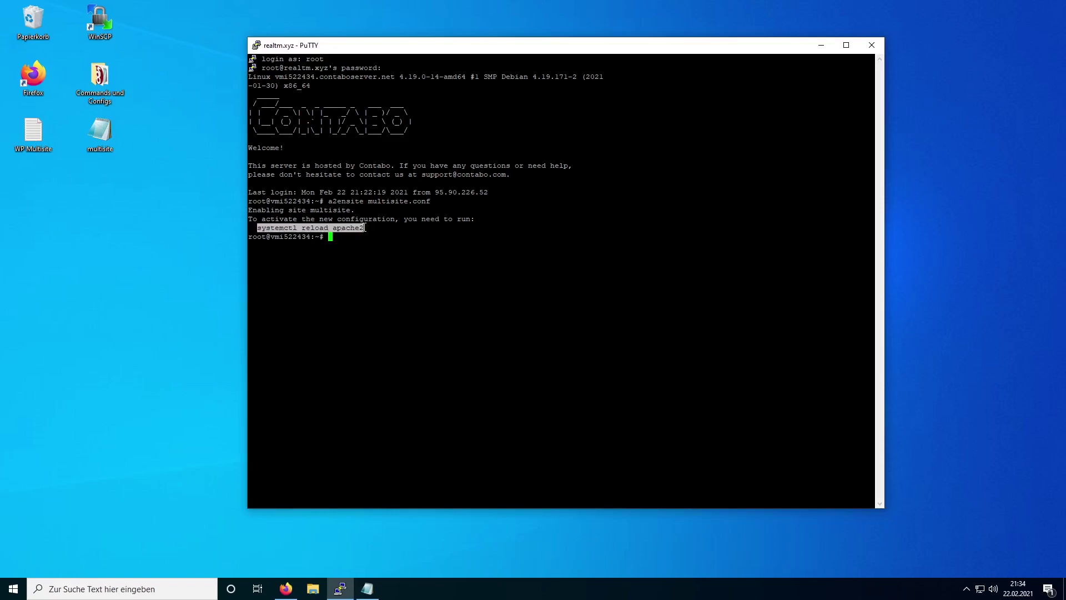
pyautogui.rightClick(394, 248)
pyautogui.press('Return')
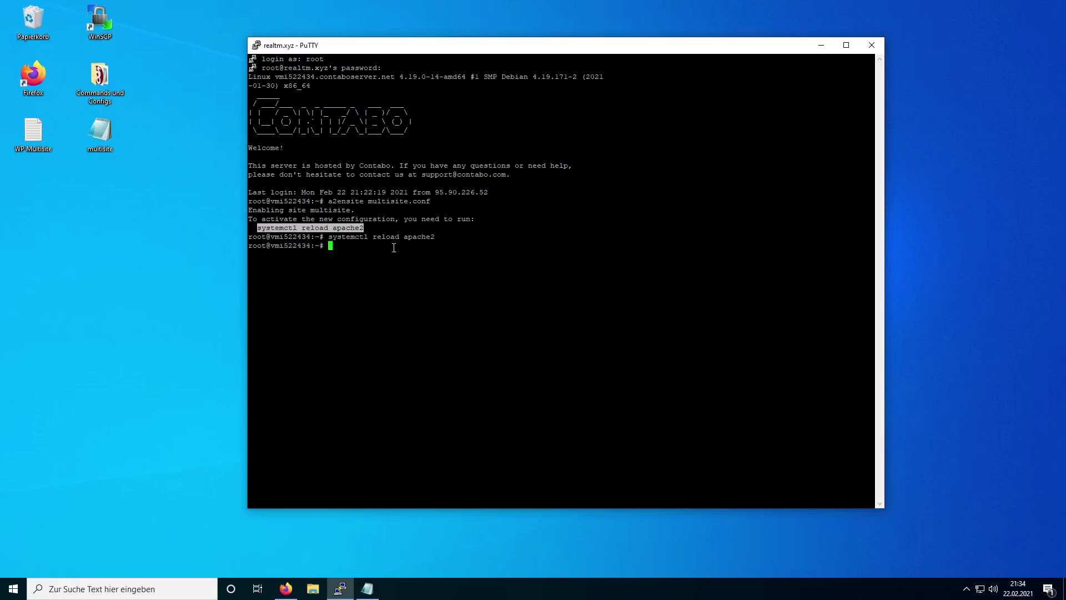
pyautogui.click(393, 247)
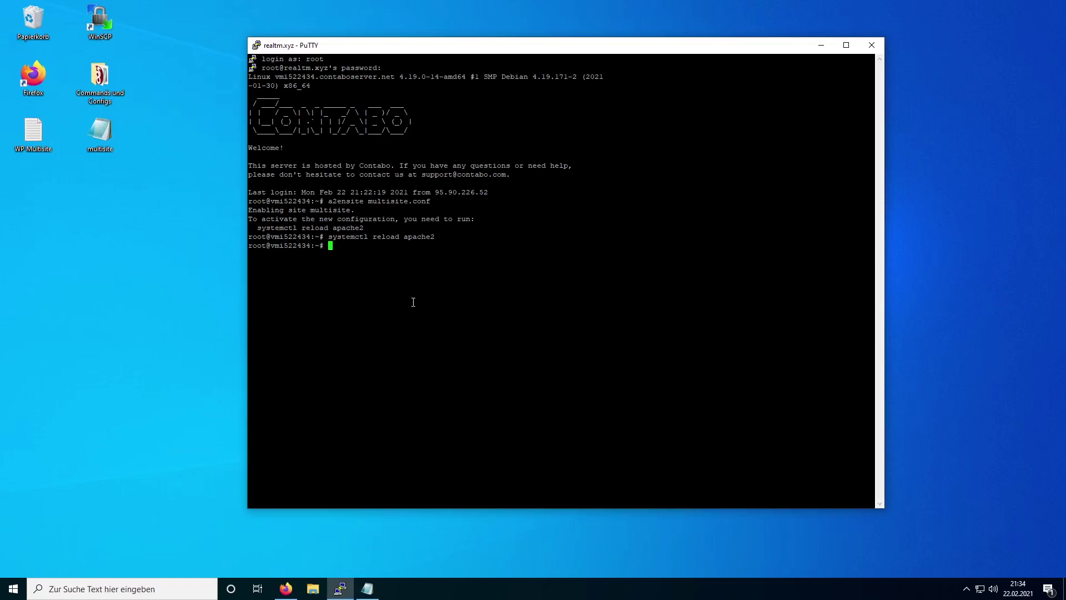
pyautogui.hotkey('ctrl', 'l')
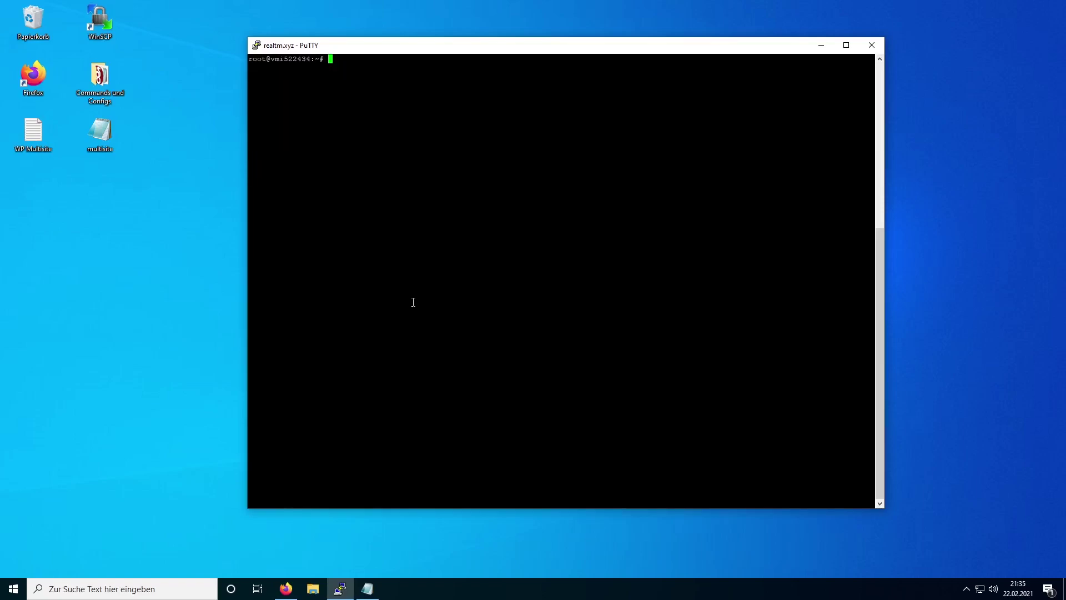
# - Run certbot --apache for blog.realtm.xyz (option 2) with HTTP-to-HTTPS redirect (option 2)
pyautogui.write('certbot --apache')
pyautogui.press('Return')
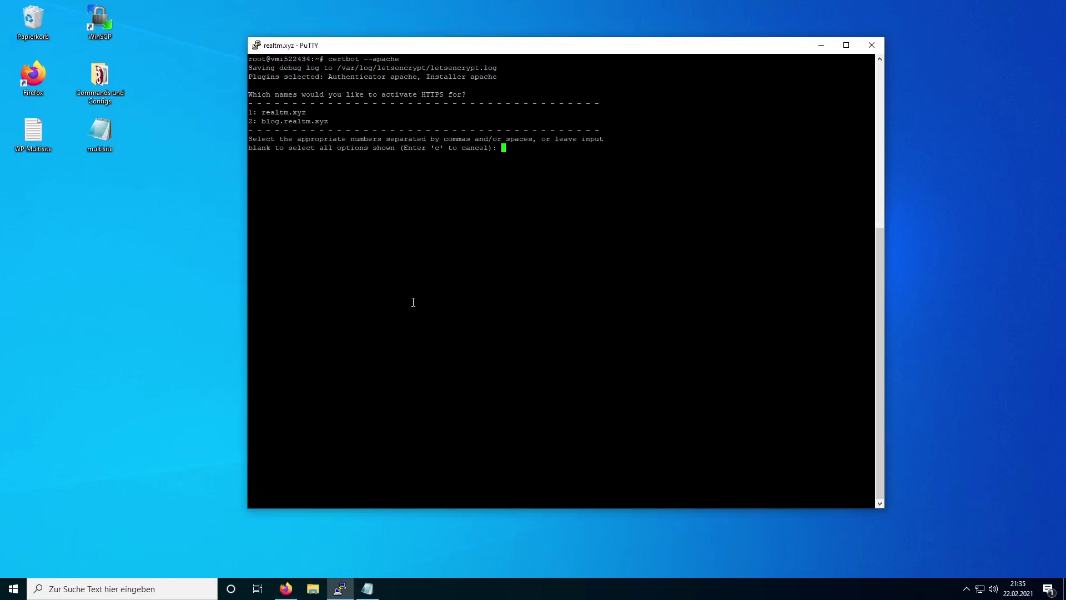
pyautogui.write('2')
pyautogui.press('Return')
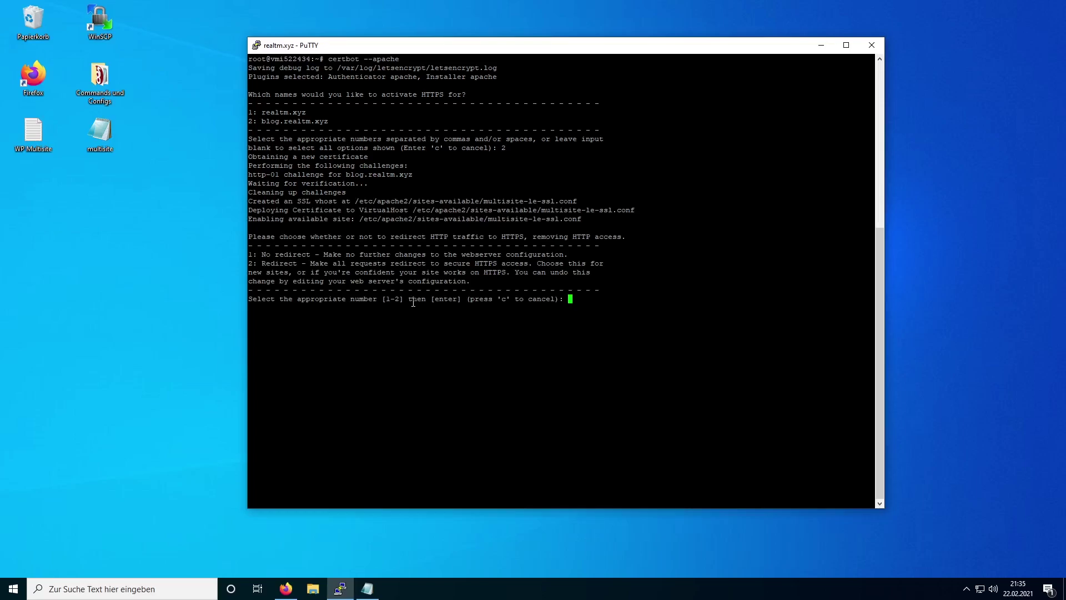
pyautogui.write('2')
pyautogui.press('Return')
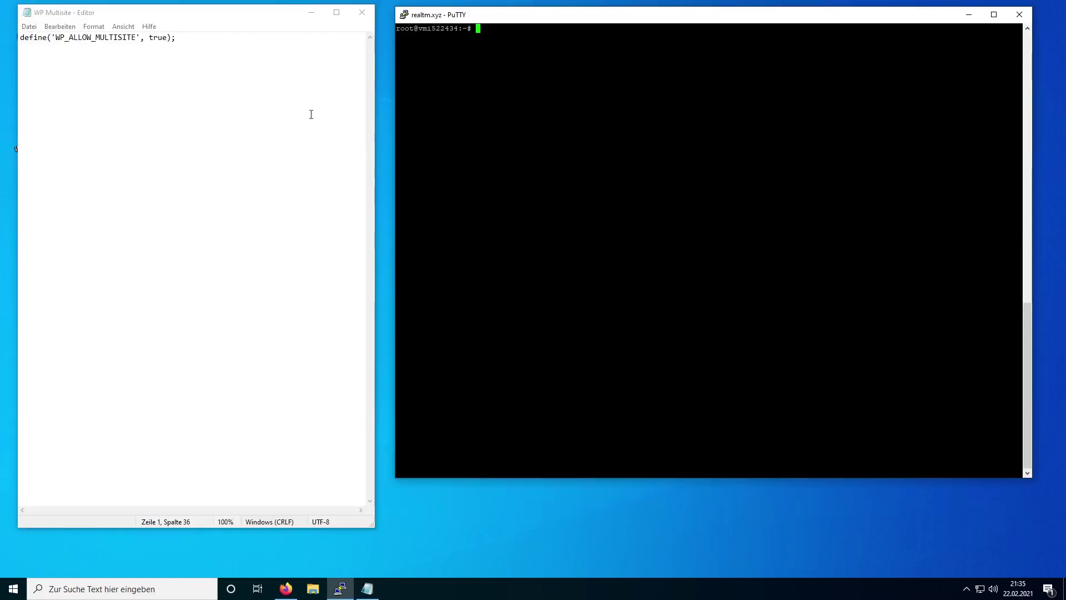
# - Copy the WP_ALLOW_MULTISITE line and open wp-config.php in /var/www/html with nano
pyautogui.click(288, 104)
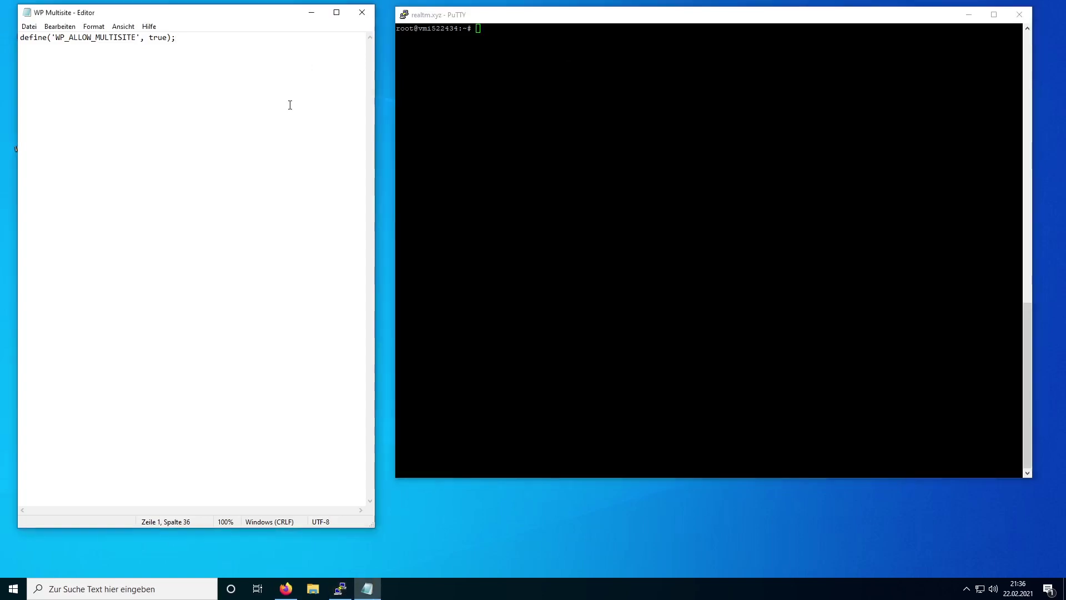
pyautogui.hotkey('ctrl', 'a')
pyautogui.press('super+c')
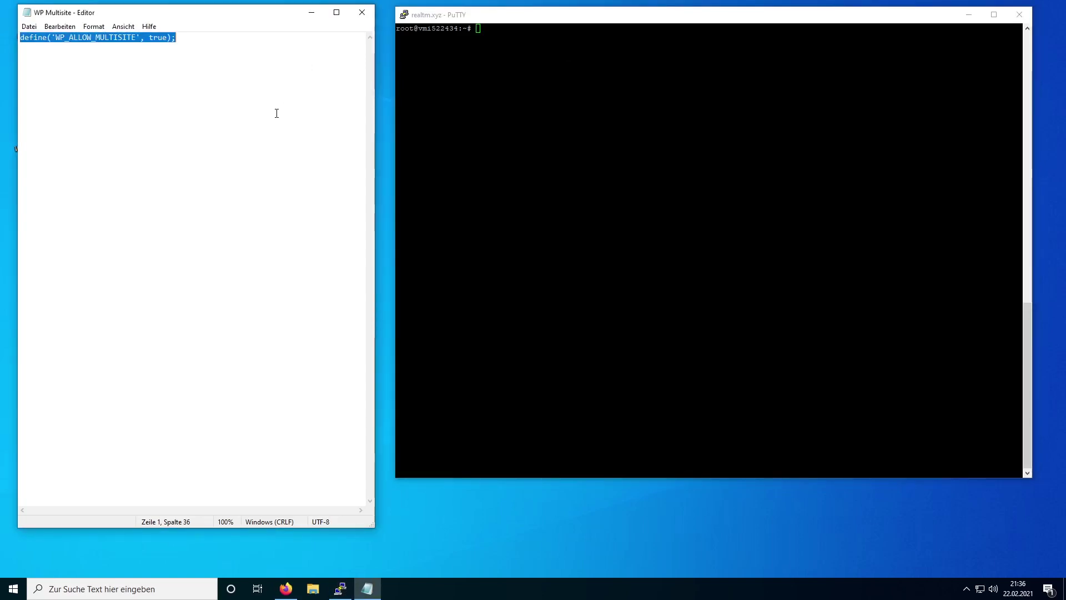
pyautogui.click(518, 131)
pyautogui.write('cd /var/www/html/')
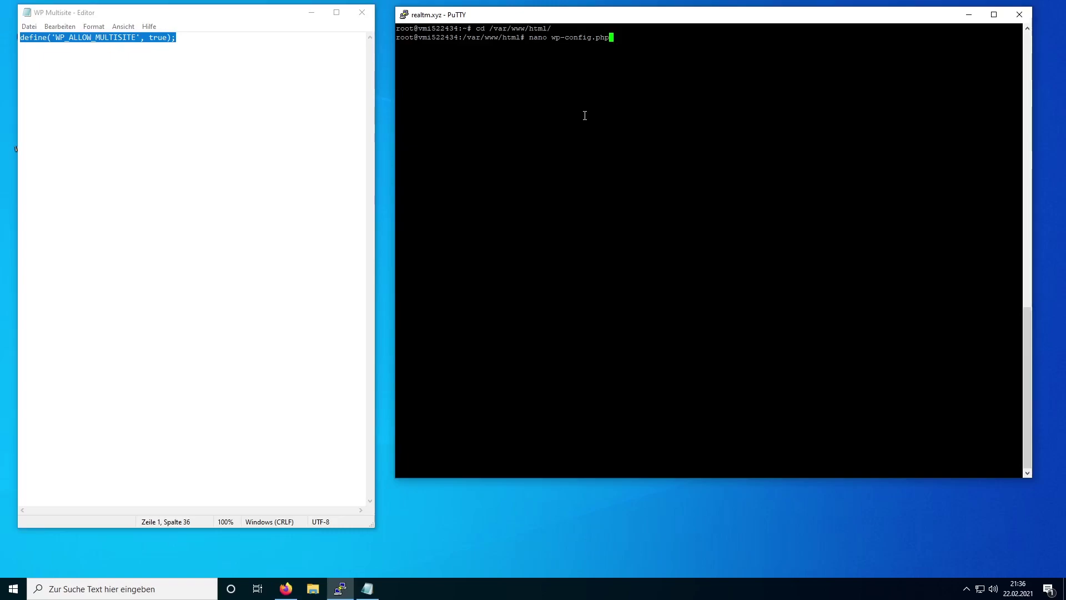
pyautogui.press('Return')
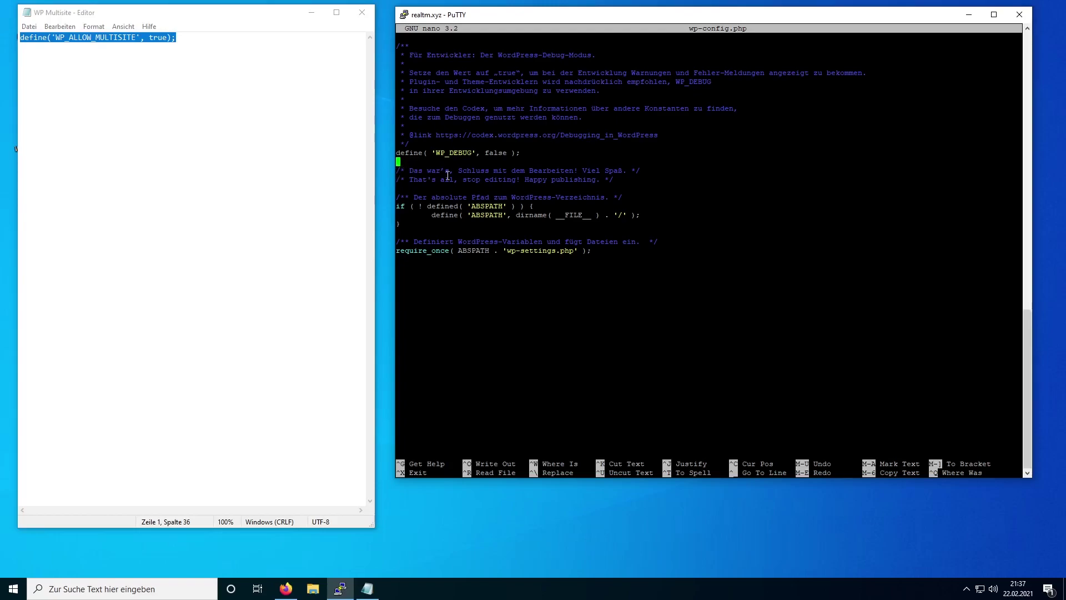
# - Insert define('WP_ALLOW_MULTISITE', true); below WP_DEBUG and save wp-config.php
pyautogui.press('Return')
pyautogui.press('Return')
pyautogui.press('Up')
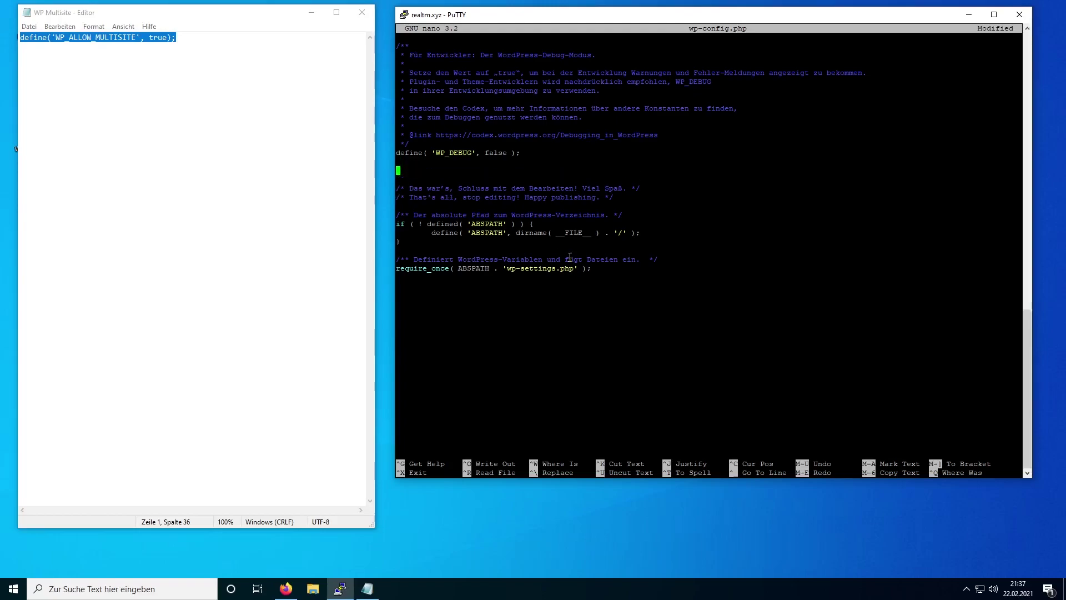
pyautogui.rightClick(446, 171)
pyautogui.hotkey('ctrl', 'x')
pyautogui.press('y')
pyautogui.press('Return')
pyautogui.press('Up')
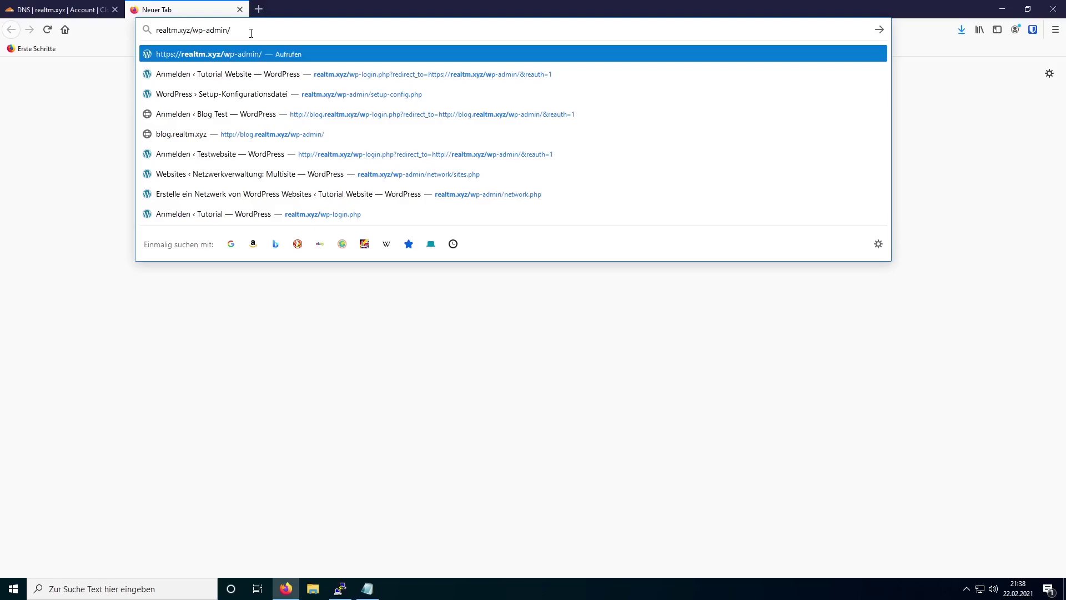
# - Log in to realtm.xyz/wp-admin and open Werkzeuge > Netzwerk-Einrichtung
pyautogui.press('Return')
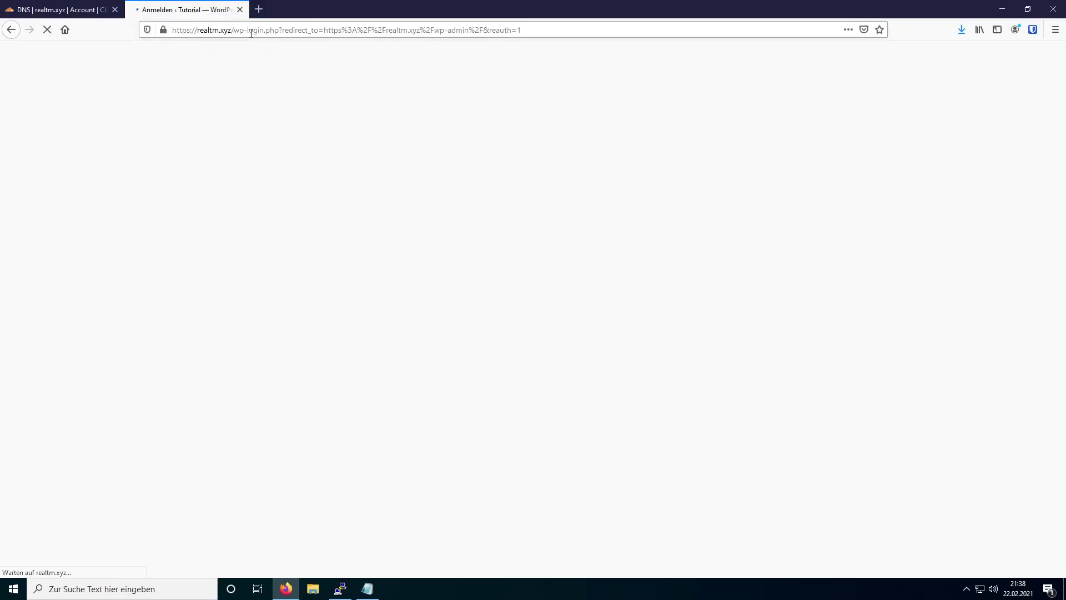
pyautogui.click(468, 245)
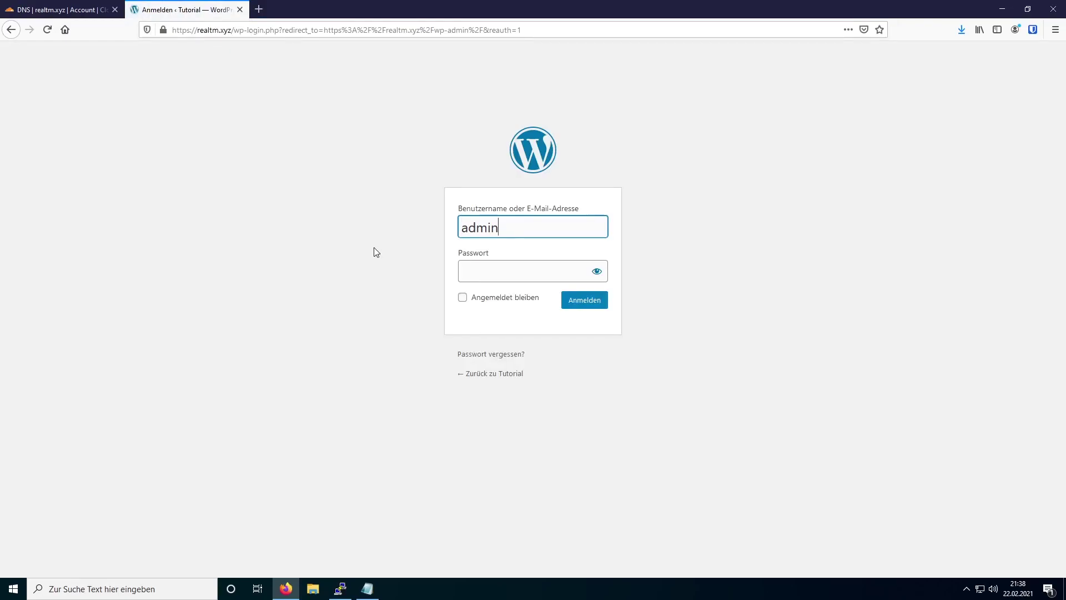
pyautogui.click(491, 273)
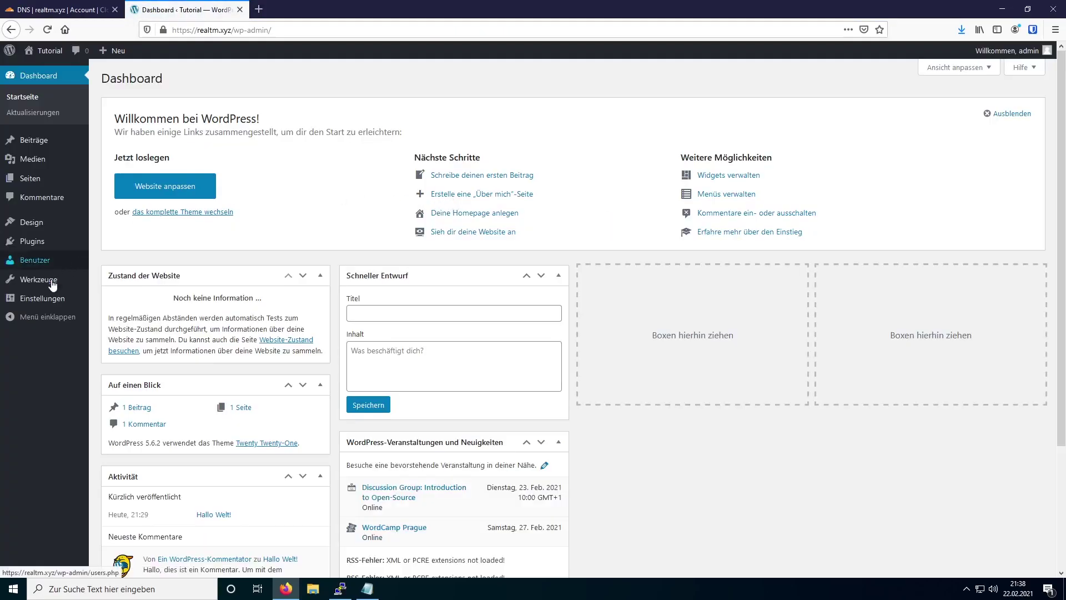
pyautogui.moveTo(53, 281)
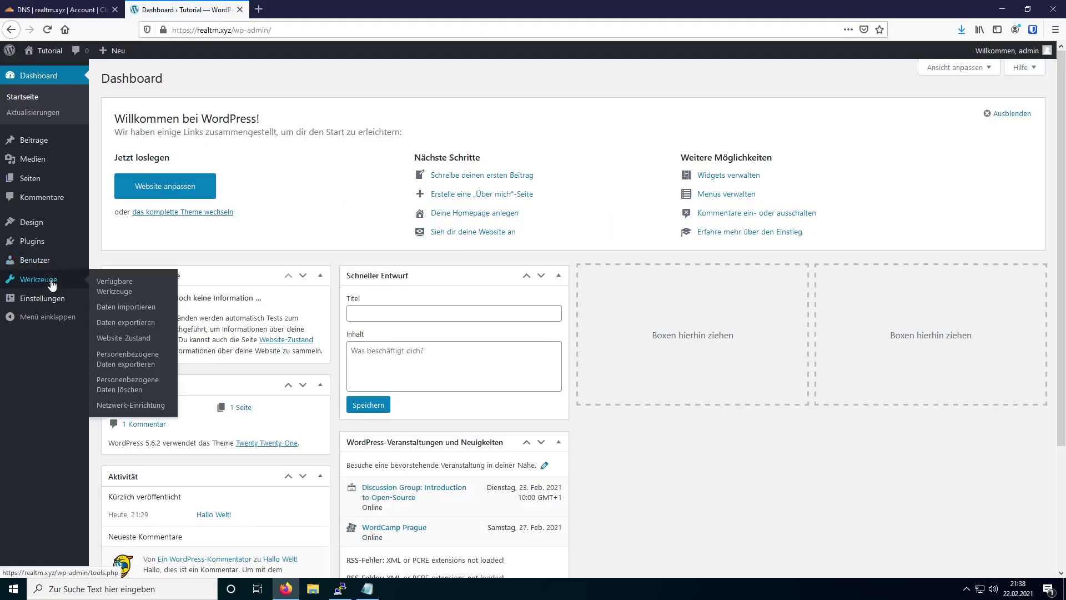
pyautogui.click(123, 408)
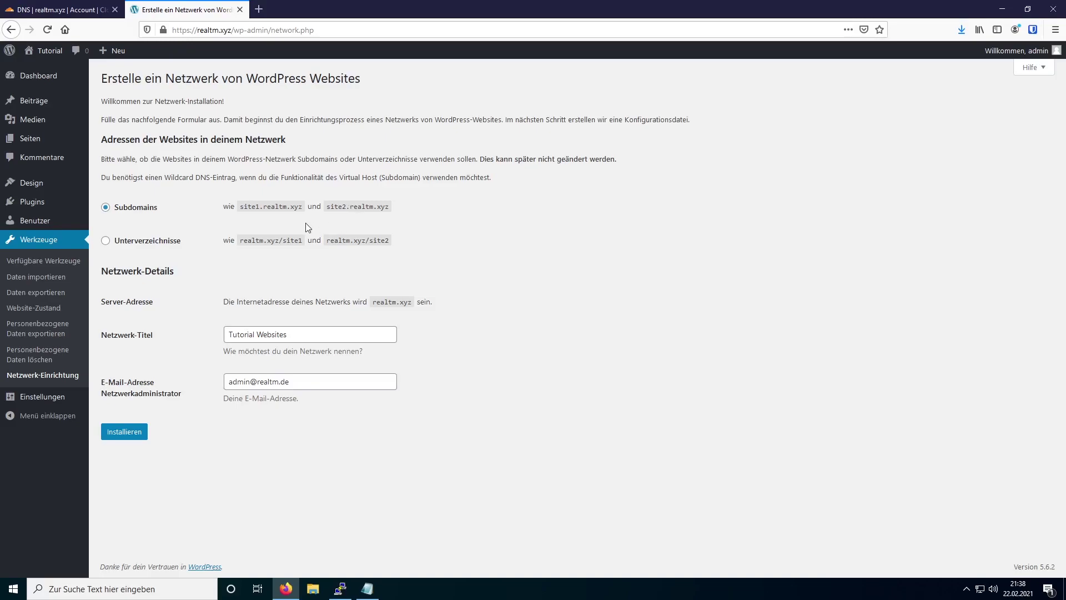
# - Keep Subdomains, retitle the network 'Tutorial Netzwerk', and install it
pyautogui.moveTo(239, 207); pyautogui.dragTo(264, 209)
pyautogui.moveTo(284, 239); pyautogui.dragTo(299, 238)
pyautogui.click(304, 222)
pyautogui.tripleClick(317, 335)
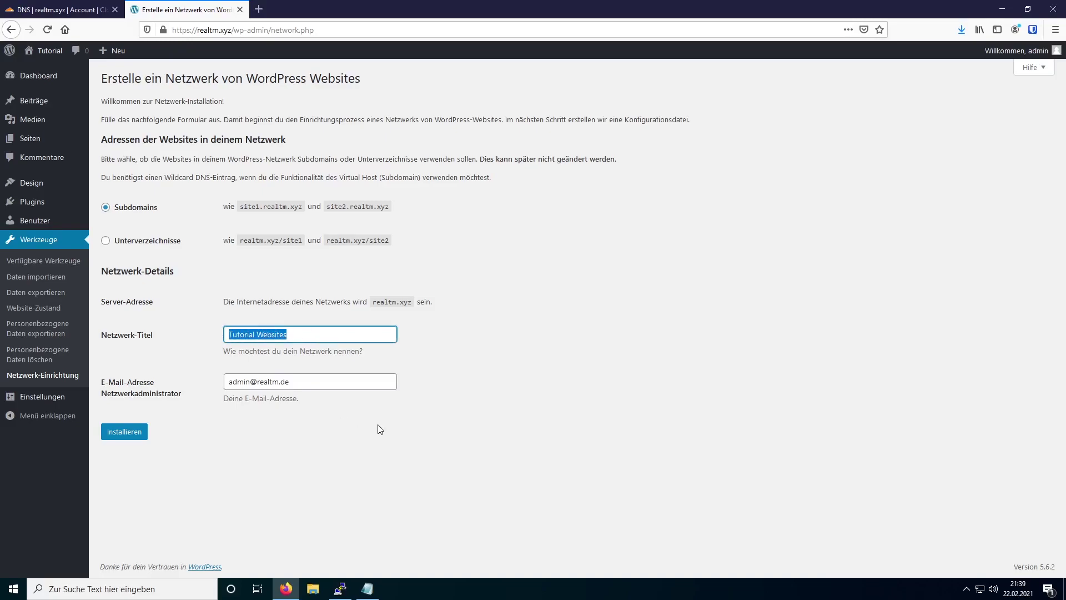
pyautogui.write('Tutorial Ne')
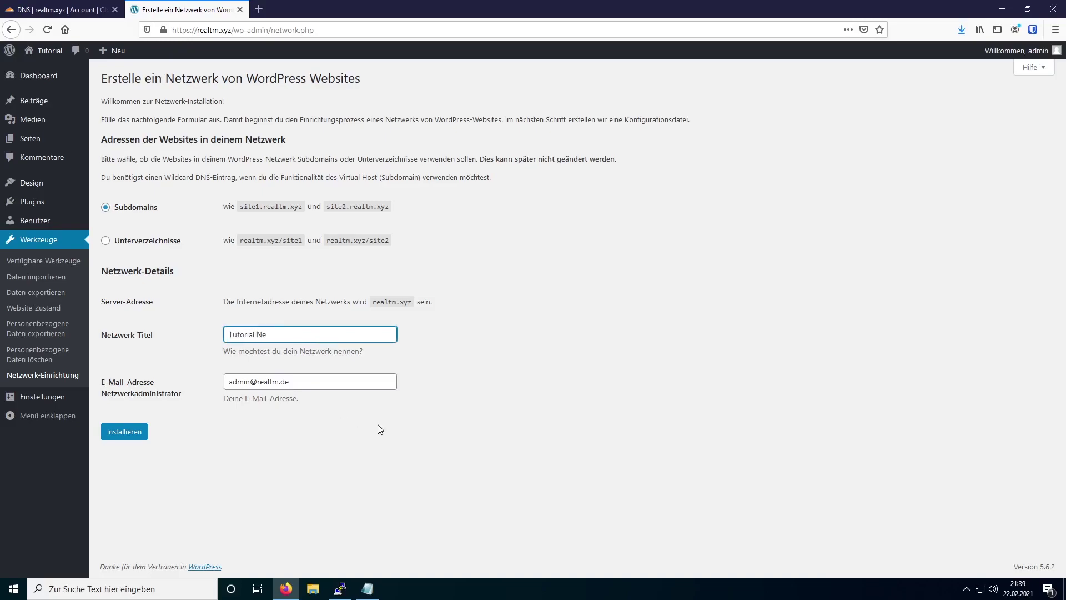
pyautogui.write('tzwerk')
pyautogui.click(143, 441)
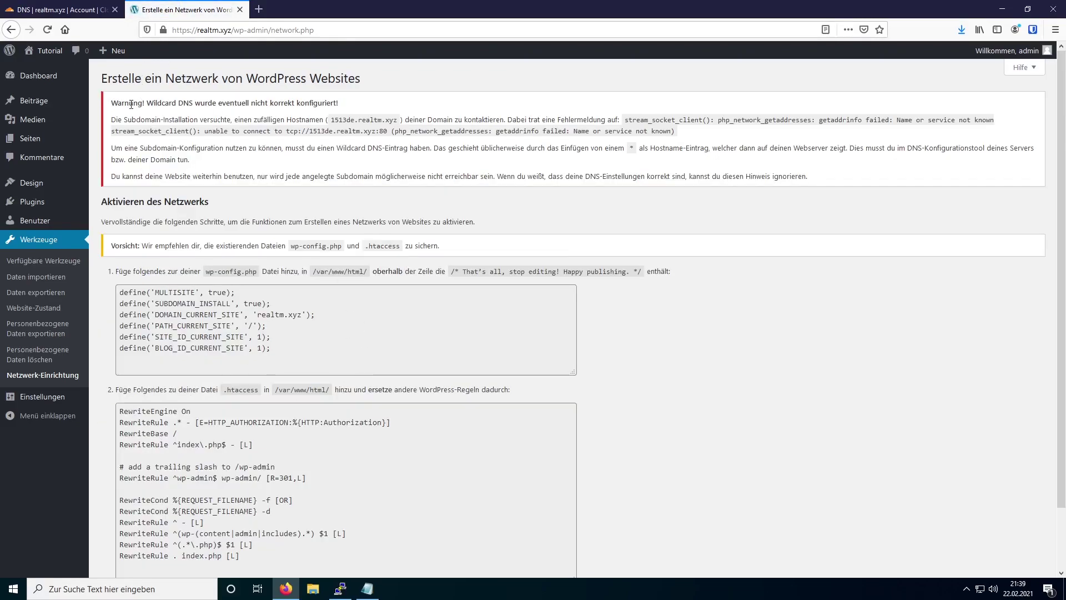
# - Copy the six wp-config.php define lines from WordPress's network setup page
pyautogui.scroll(-2, 258, 343)
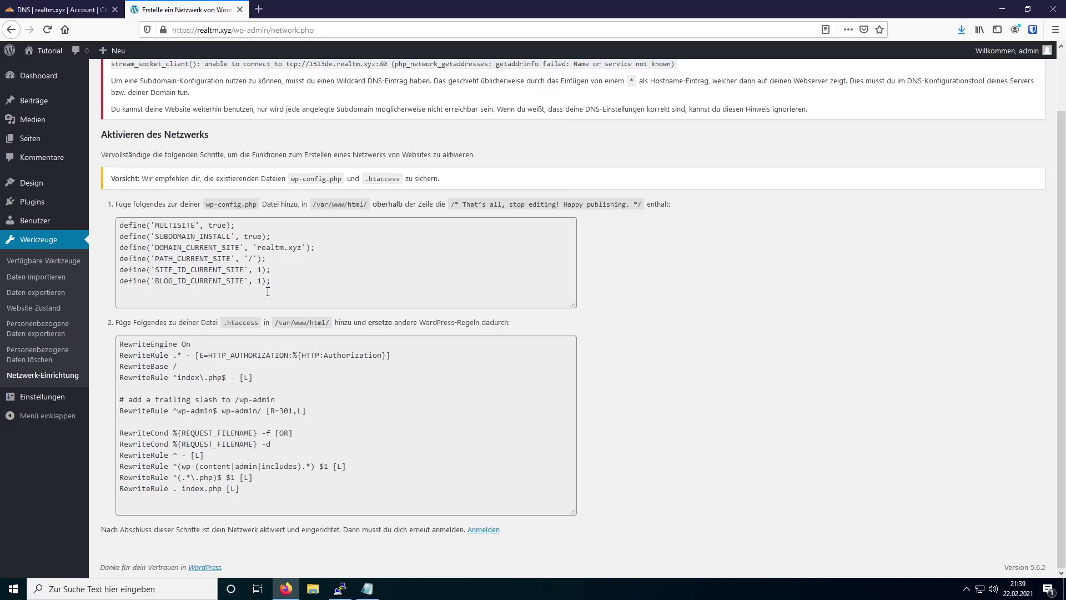
pyautogui.moveTo(271, 282); pyautogui.dragTo(118, 228)
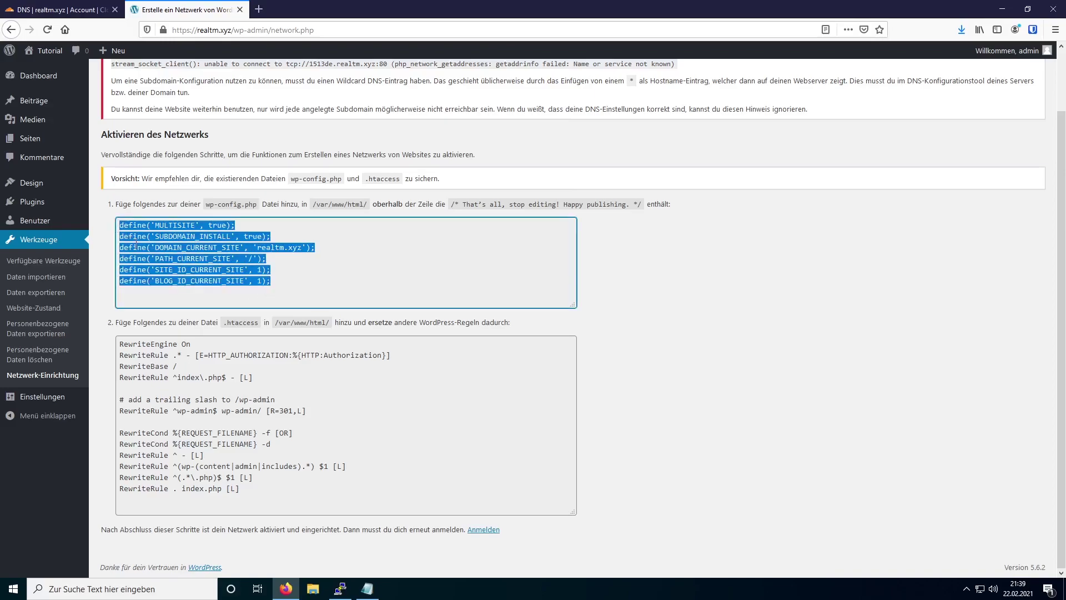
pyautogui.rightClick(136, 244)
pyautogui.click(172, 280)
pyautogui.click(212, 212)
pyautogui.click(213, 221)
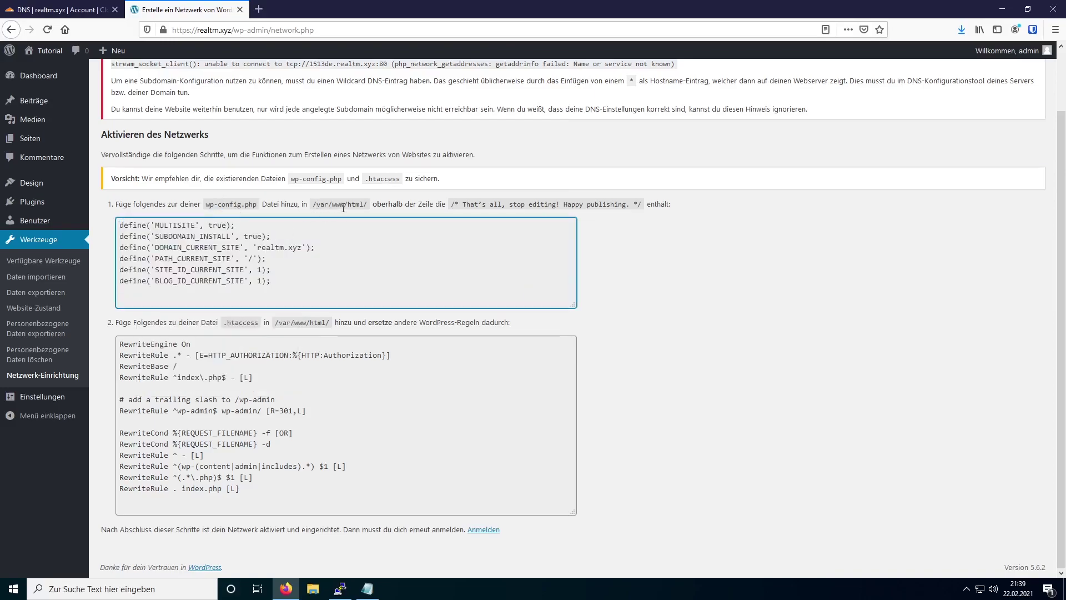
# - Paste the defines into wp-config.php, save, reload Apache, then select the .htaccess rewrite rules
pyautogui.hotkey('alt', 'Tab')
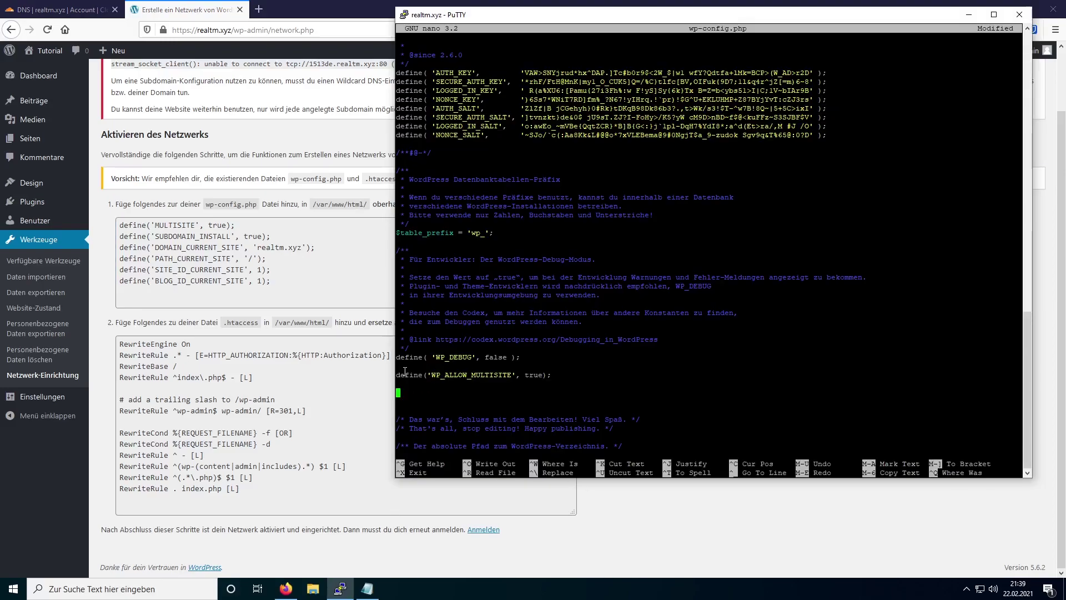
pyautogui.rightClick(430, 392)
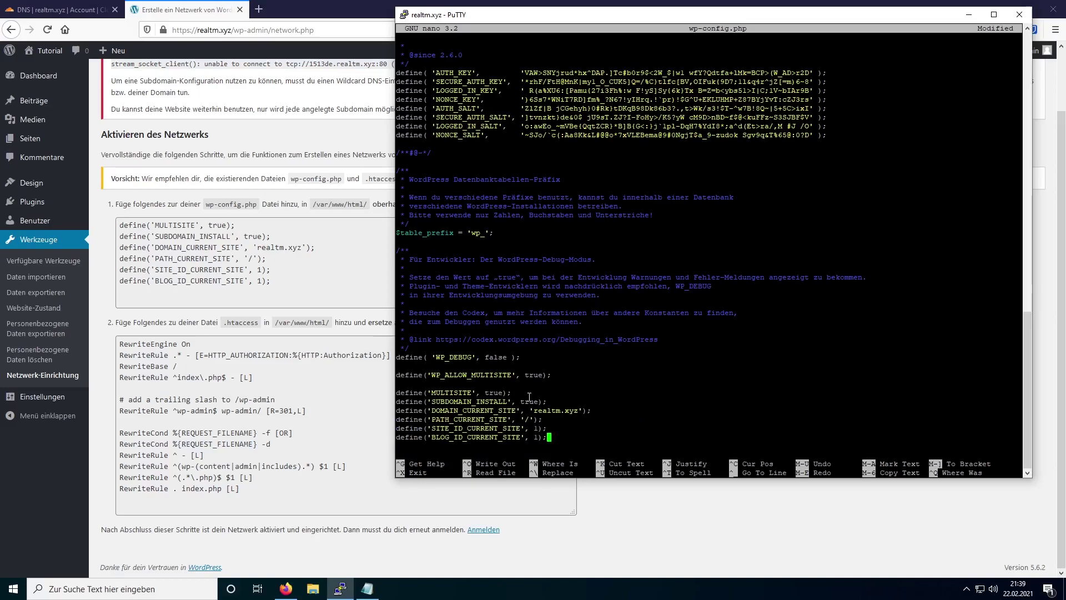
pyautogui.hotkey('ctrl', 'x')
pyautogui.press('y')
pyautogui.press('Return')
pyautogui.press('Up')
pyautogui.press('Up')
pyautogui.press('Return')
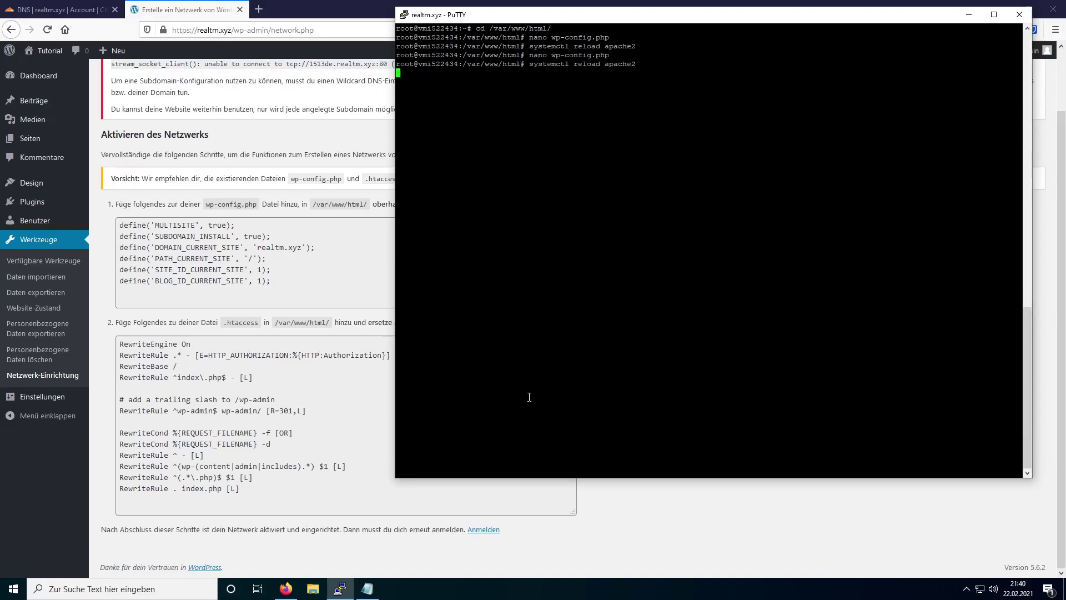
pyautogui.hotkey('alt', 'Tab')
pyautogui.moveTo(258, 492); pyautogui.dragTo(123, 340)
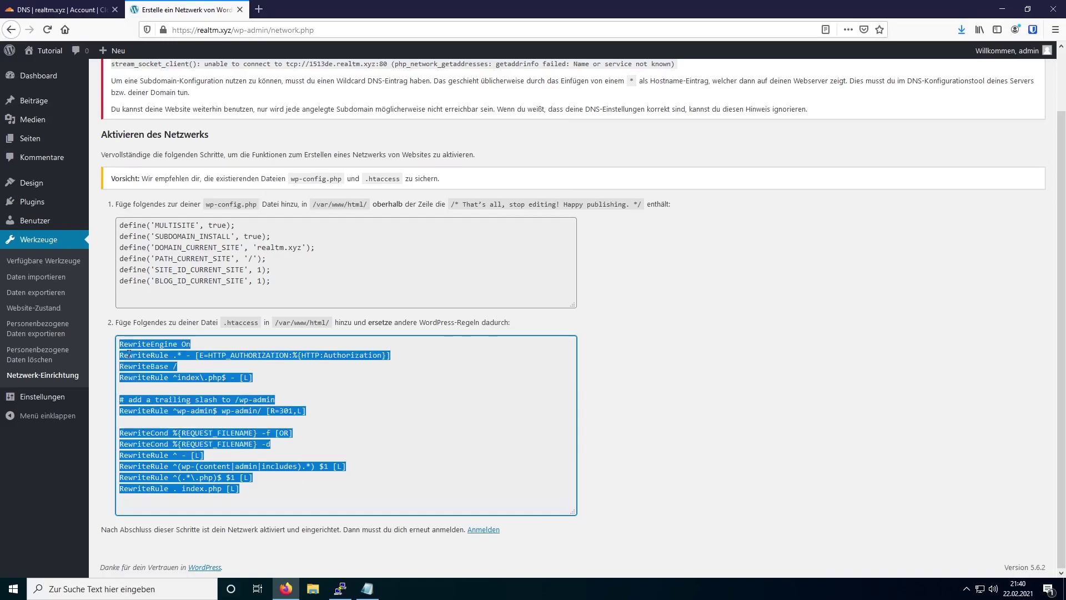
# - Copy the multisite rewrite rules and open .htaccess in nano on the server
pyautogui.rightClick(128, 354)
pyautogui.click(162, 388)
pyautogui.click(162, 390)
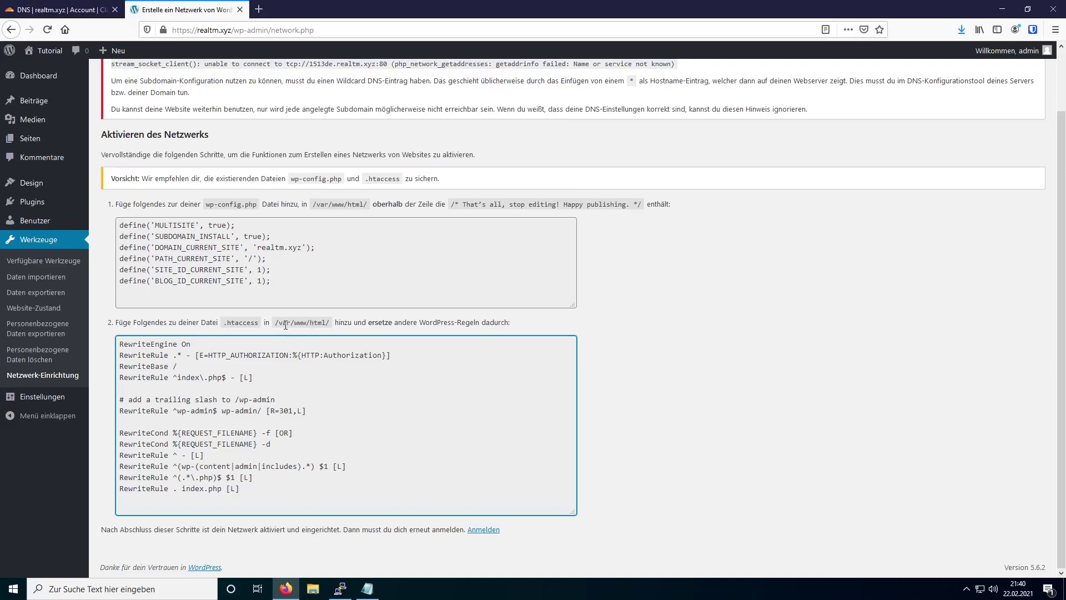
pyautogui.click(342, 597)
pyautogui.write('nano .htaccess')
pyautogui.press('Return')
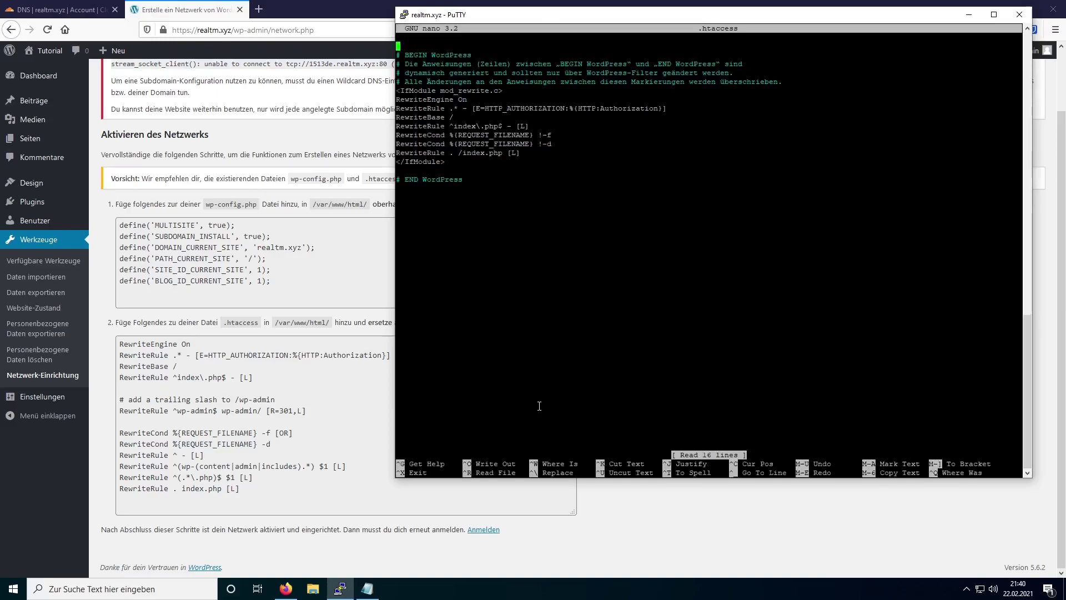
# - Replace the old .htaccess rules with the pasted multisite rules and save the file
pyautogui.press('Down')
pyautogui.press('Down')
pyautogui.press('Down')
pyautogui.press('Down')
pyautogui.press('Down')
pyautogui.press('Down')
pyautogui.press('Down')
pyautogui.press('Down')
pyautogui.press('Down')
pyautogui.press('Down')
pyautogui.press('Down')
pyautogui.press('Down')
pyautogui.press('Down')
pyautogui.press('Down')
pyautogui.press('Down')
pyautogui.press('Down')
pyautogui.press('BackSpace')
pyautogui.press('BackSpace')
pyautogui.press('BackSpace')
pyautogui.press('BackSpace')
pyautogui.press('BackSpace')
pyautogui.press('BackSpace')
pyautogui.press('BackSpace')
pyautogui.press('BackSpace')
pyautogui.press('BackSpace')
pyautogui.press('BackSpace')
pyautogui.press('BackSpace')
pyautogui.press('BackSpace')
pyautogui.press('BackSpace')
pyautogui.press('BackSpace')
pyautogui.press('BackSpace')
pyautogui.press('BackSpace')
pyautogui.press('BackSpace')
pyautogui.press('BackSpace')
pyautogui.press('BackSpace')
pyautogui.press('BackSpace')
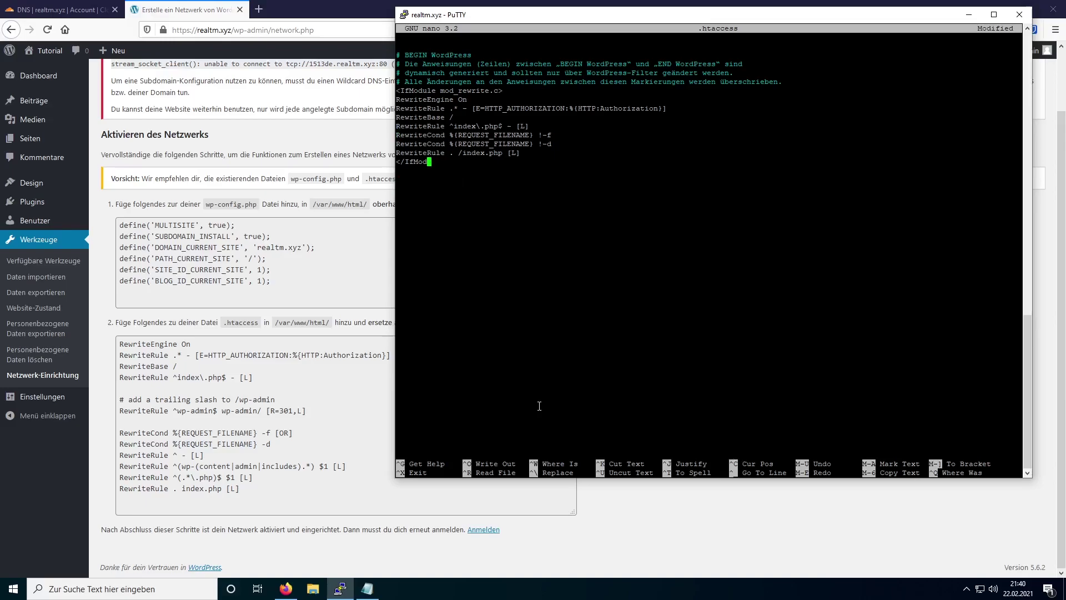
pyautogui.press('BackSpace')
pyautogui.press('BackSpace')
pyautogui.press('BackSpace')
pyautogui.press('BackSpace')
pyautogui.press('BackSpace')
pyautogui.press('BackSpace')
pyautogui.press('BackSpace')
pyautogui.press('BackSpace')
pyautogui.press('BackSpace')
pyautogui.press('BackSpace')
pyautogui.press('BackSpace')
pyautogui.press('BackSpace')
pyautogui.press('BackSpace')
pyautogui.press('BackSpace')
pyautogui.press('BackSpace')
pyautogui.press('BackSpace')
pyautogui.press('BackSpace')
pyautogui.press('BackSpace')
pyautogui.press('BackSpace')
pyautogui.press('BackSpace')
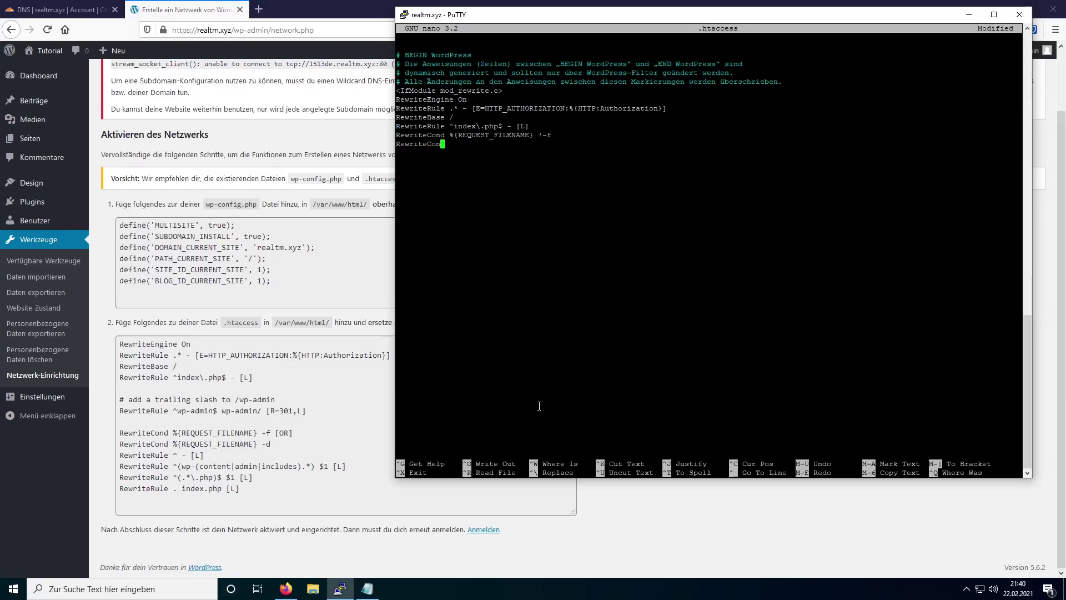
pyautogui.press('BackSpace')
pyautogui.press('BackSpace')
pyautogui.press('BackSpace')
pyautogui.press('BackSpace')
pyautogui.press('BackSpace')
pyautogui.press('BackSpace')
pyautogui.press('BackSpace')
pyautogui.press('BackSpace')
pyautogui.press('BackSpace')
pyautogui.press('BackSpace')
pyautogui.press('BackSpace')
pyautogui.press('BackSpace')
pyautogui.press('BackSpace')
pyautogui.press('BackSpace')
pyautogui.press('BackSpace')
pyautogui.press('BackSpace')
pyautogui.press('BackSpace')
pyautogui.press('BackSpace')
pyautogui.press('BackSpace')
pyautogui.press('BackSpace')
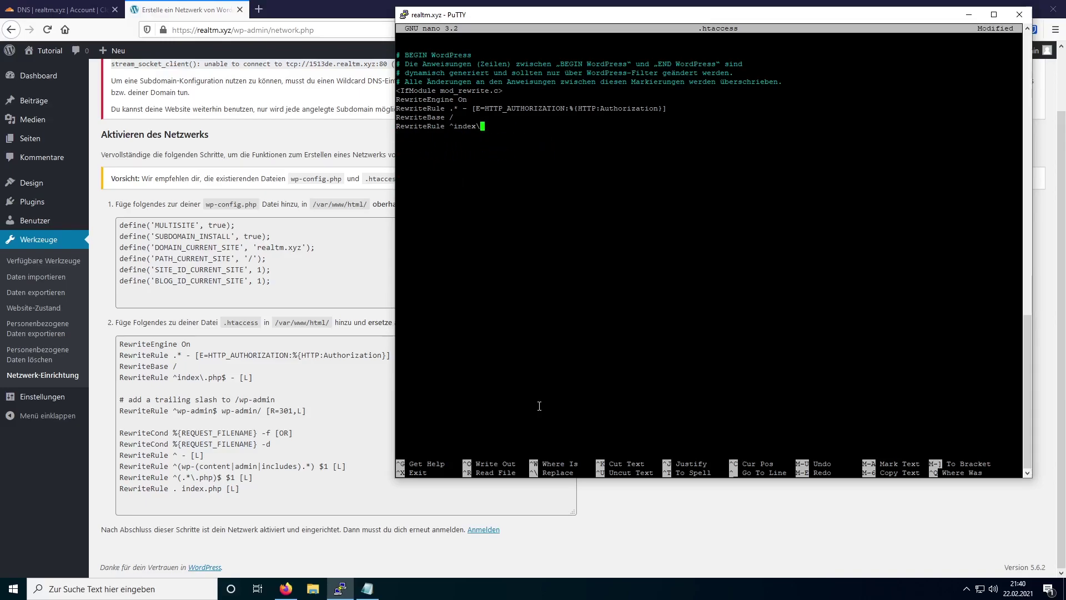
pyautogui.press('BackSpace')
pyautogui.press('BackSpace')
pyautogui.press('BackSpace')
pyautogui.press('BackSpace')
pyautogui.press('BackSpace')
pyautogui.press('BackSpace')
pyautogui.press('BackSpace')
pyautogui.press('BackSpace')
pyautogui.press('BackSpace')
pyautogui.press('BackSpace')
pyautogui.press('BackSpace')
pyautogui.press('BackSpace')
pyautogui.press('BackSpace')
pyautogui.press('BackSpace')
pyautogui.press('BackSpace')
pyautogui.press('BackSpace')
pyautogui.press('BackSpace')
pyautogui.press('BackSpace')
pyautogui.press('BackSpace')
pyautogui.press('BackSpace')
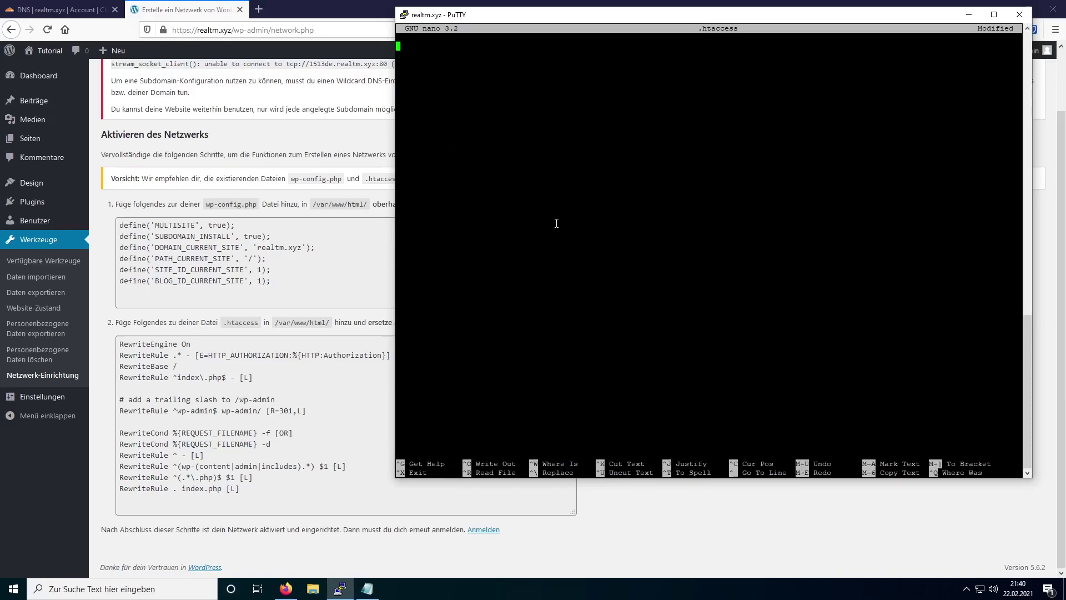
pyautogui.rightClick(588, 173)
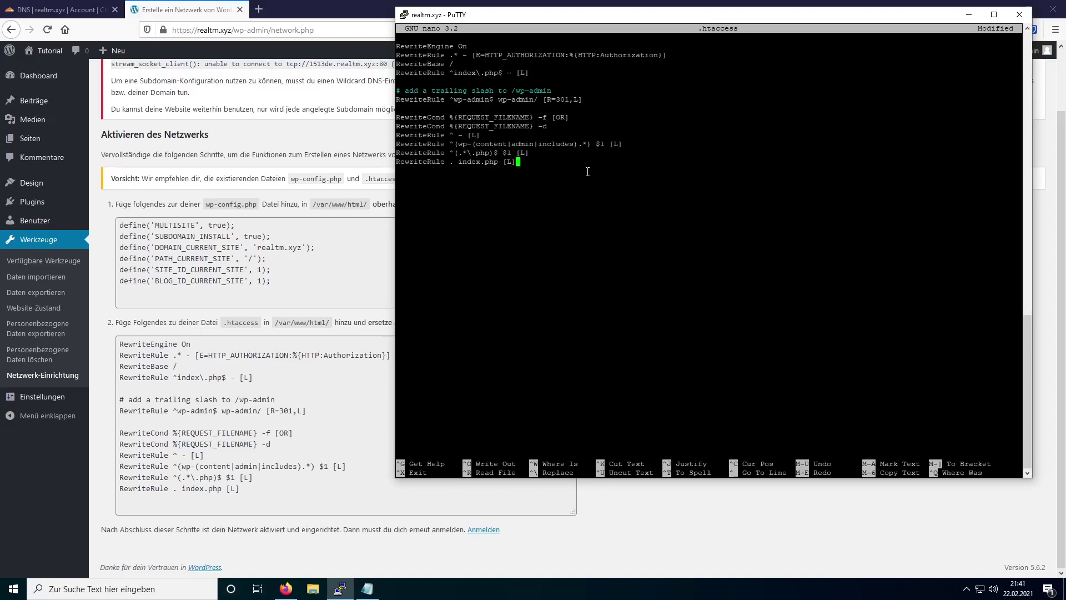
pyautogui.hotkey('ctrl', 'x')
pyautogui.press('y')
pyautogui.press('Return')
pyautogui.press('Up')
pyautogui.press('Up')
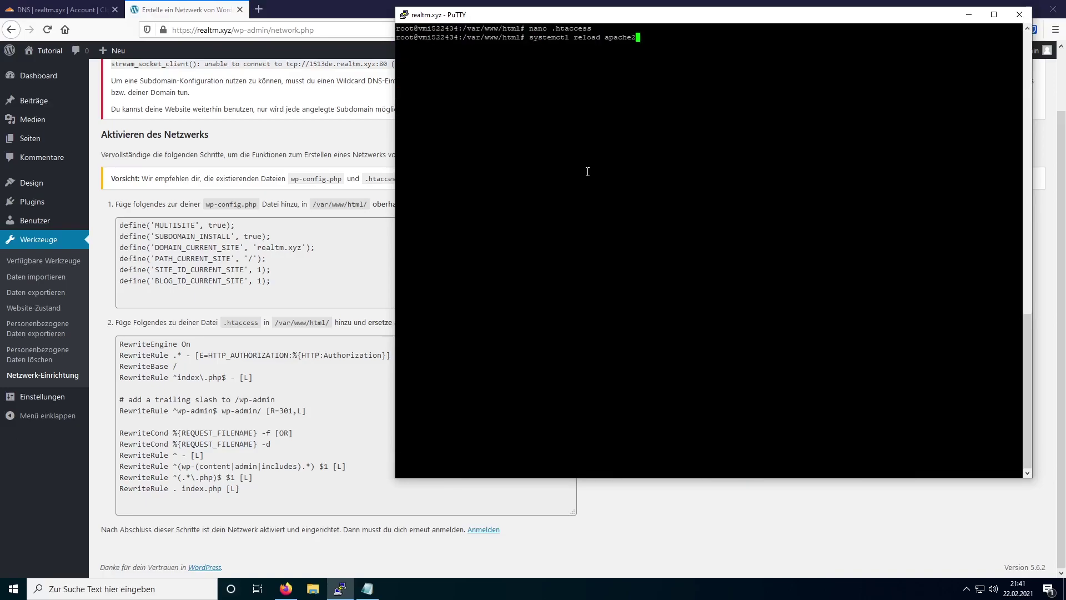
pyautogui.hotkey('alt', 'Tab')
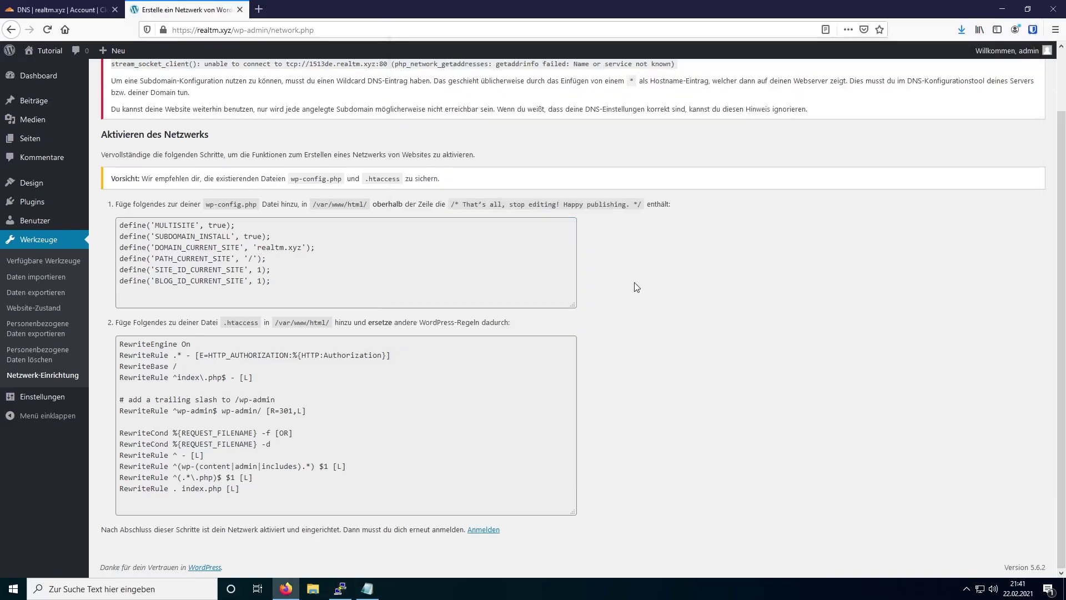
# - Sign back in to WordPress with the saved admin login
pyautogui.click(486, 531)
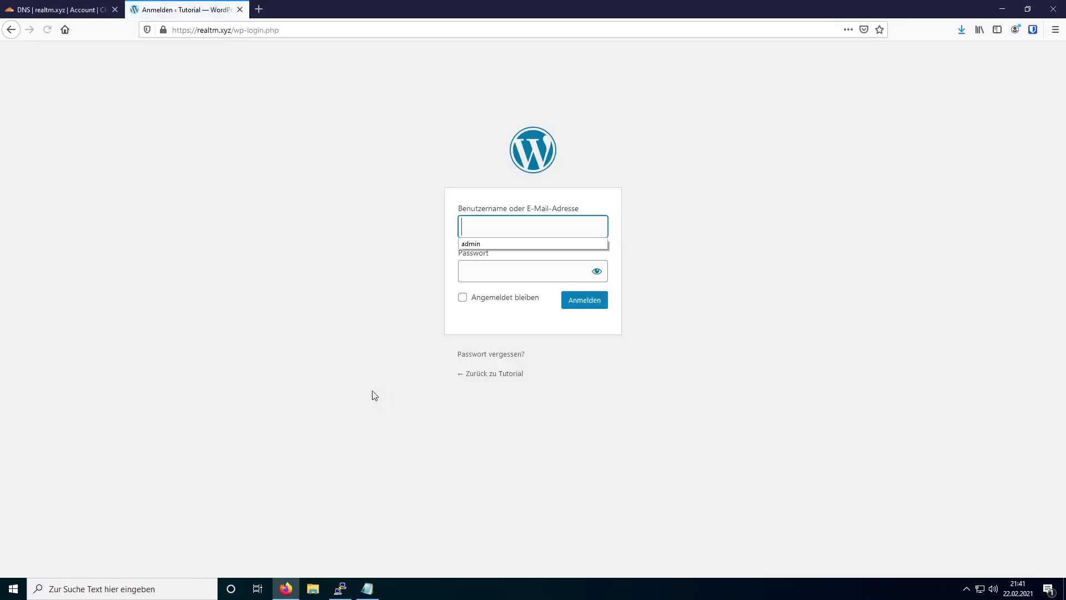
pyautogui.click(467, 244)
pyautogui.press('Return')
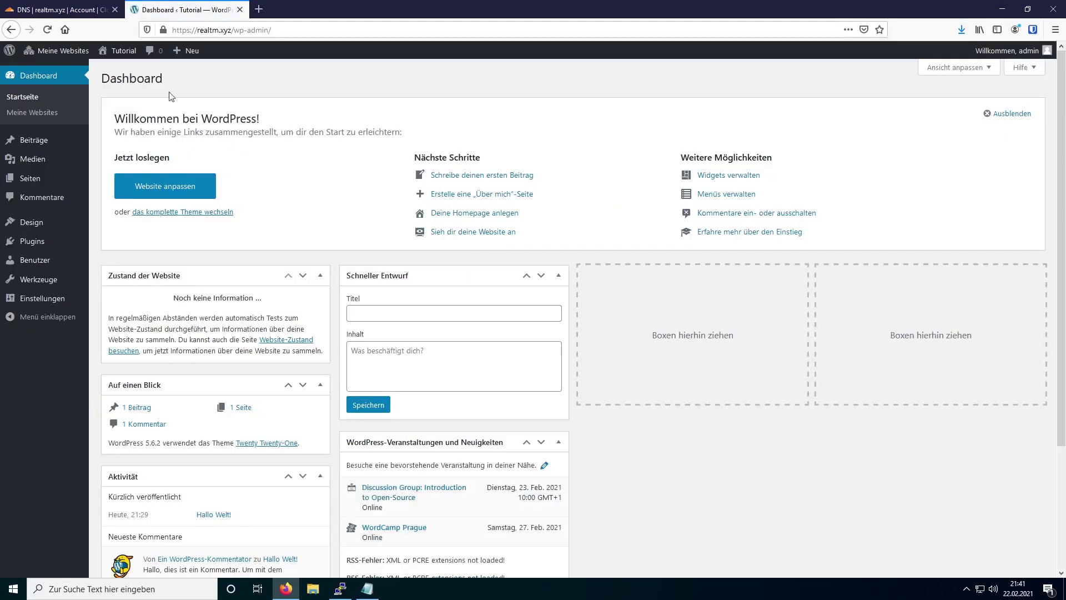
# - Open the Tutorial site's front page in a new tab
pyautogui.moveTo(64, 54)
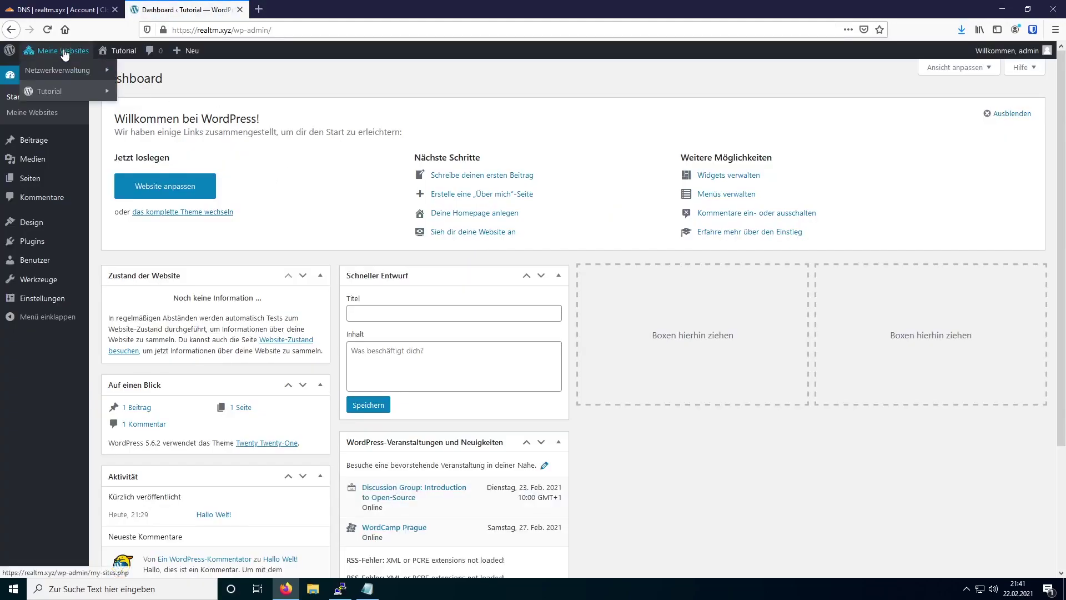
pyautogui.moveTo(69, 96)
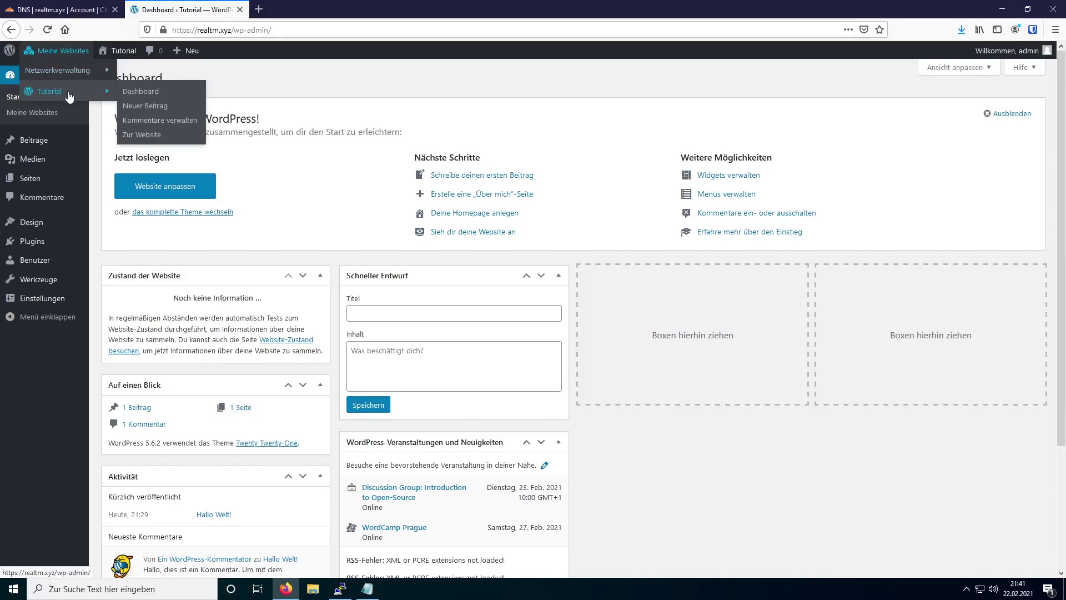
pyautogui.rightClick(159, 134)
pyautogui.click(173, 141)
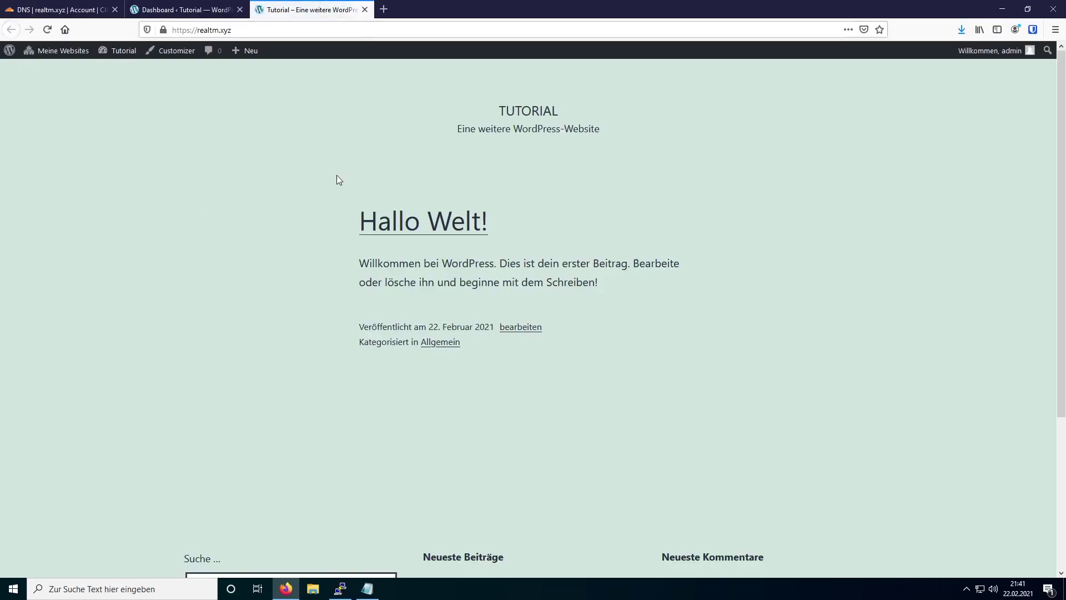
# - Show the network admin Websites list from Meine Websites > Netzwerkverwaltung
pyautogui.click(182, 9)
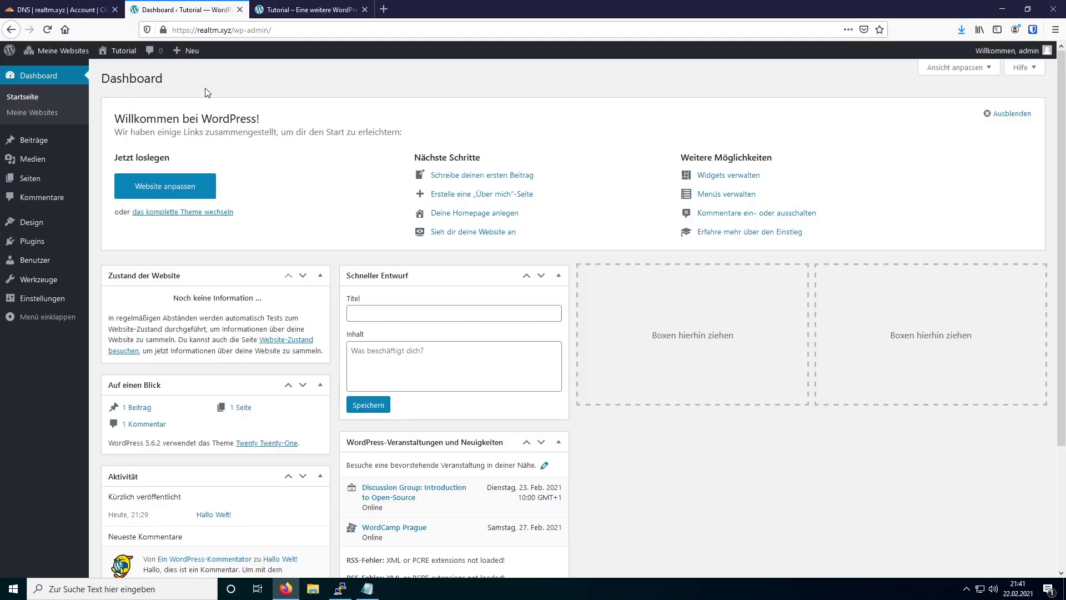
pyautogui.moveTo(54, 53)
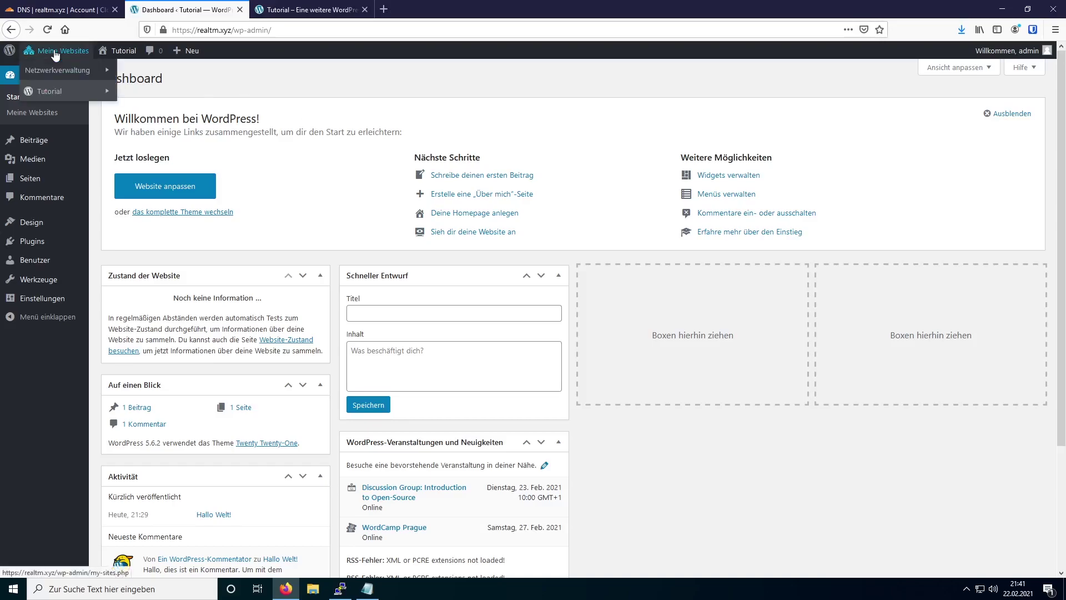
pyautogui.moveTo(57, 72)
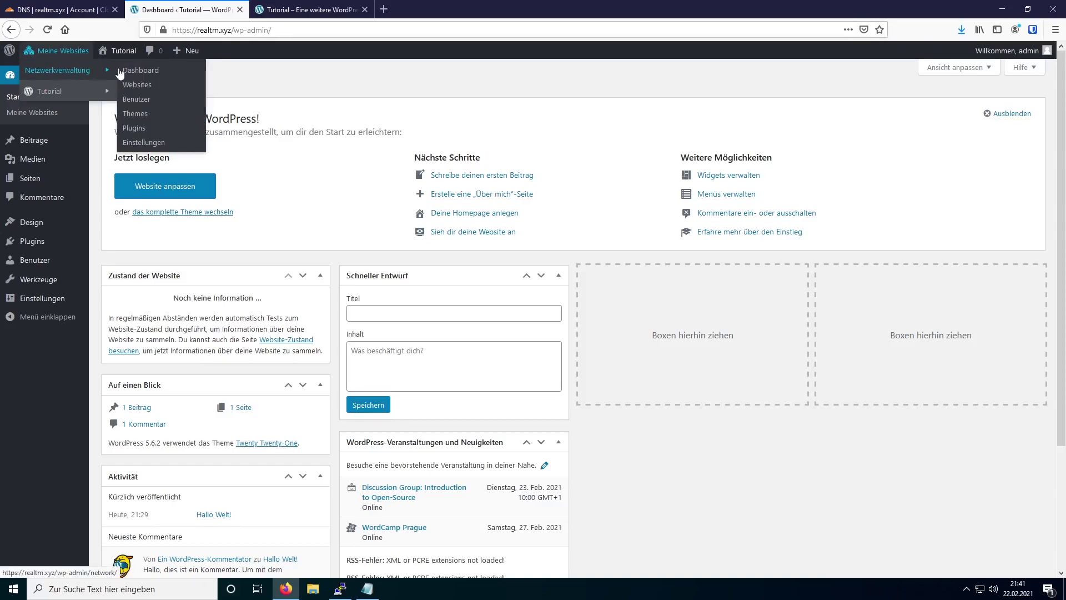
pyautogui.click(157, 87)
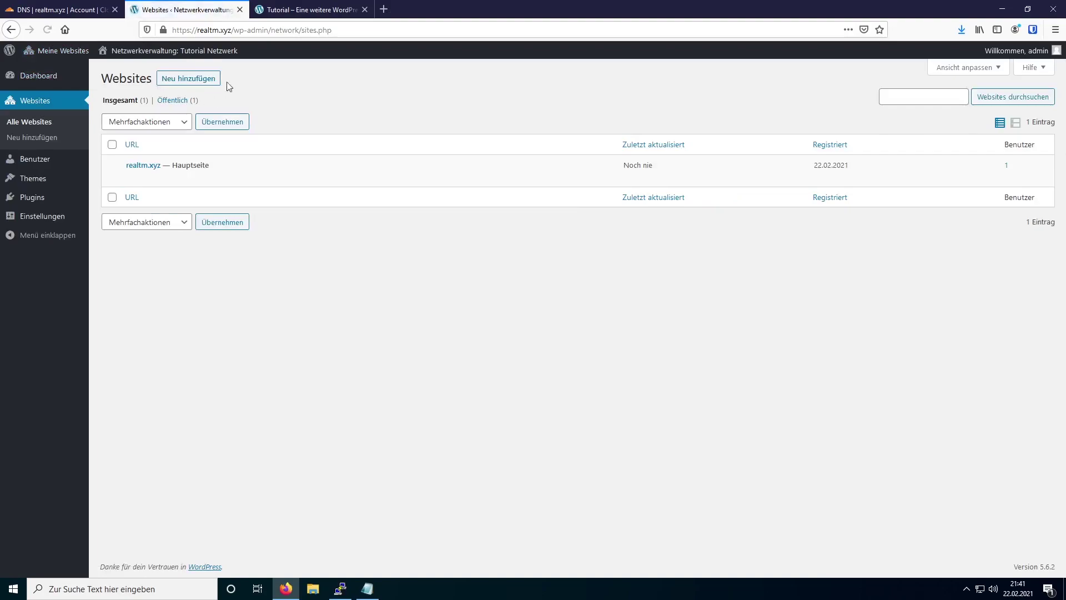
# - Add a site with address 'blog', title 'Blog Test' and the administrator's e-mail, and create it
pyautogui.click(196, 80)
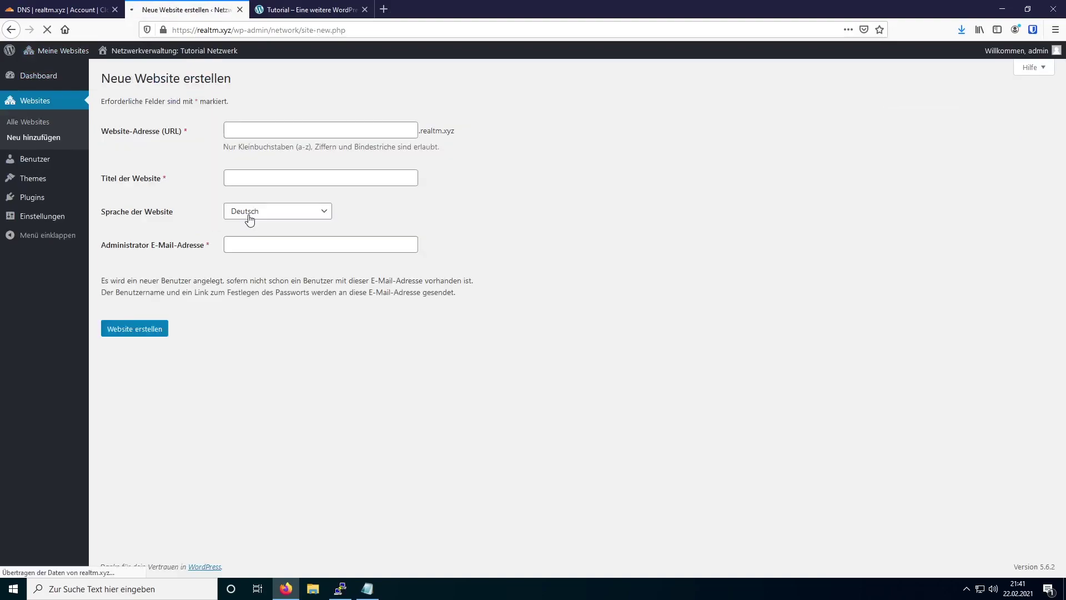
pyautogui.click(249, 130)
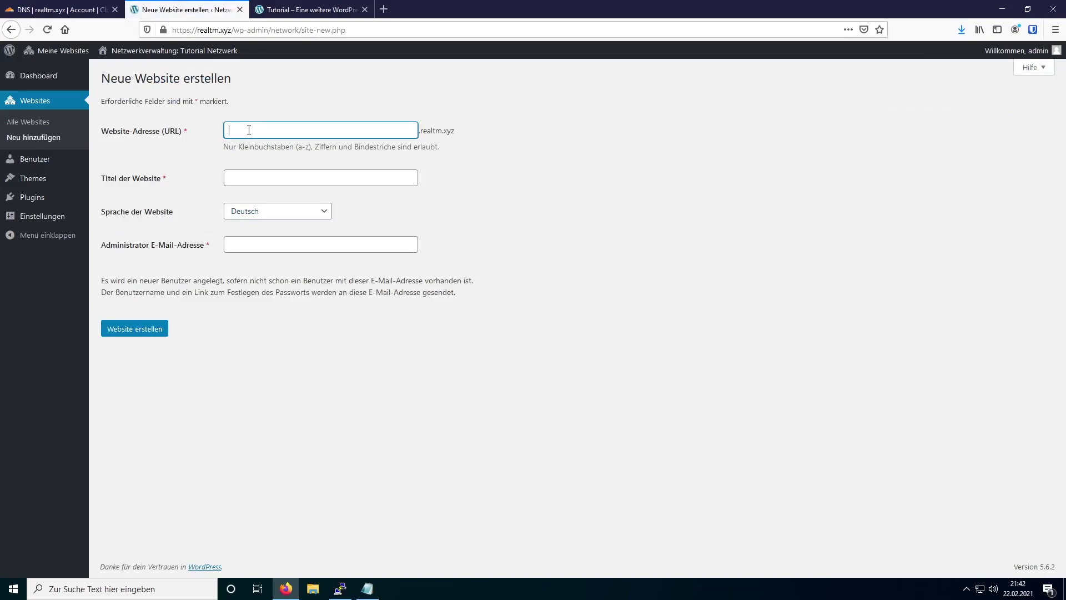
pyautogui.write('blog')
pyautogui.click(276, 178)
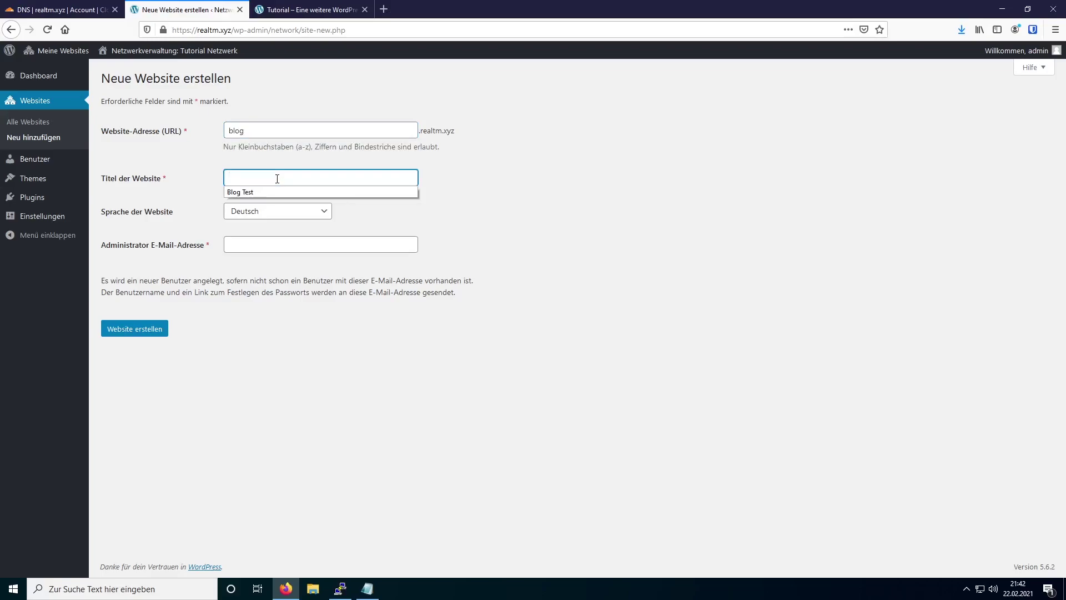
pyautogui.click(259, 191)
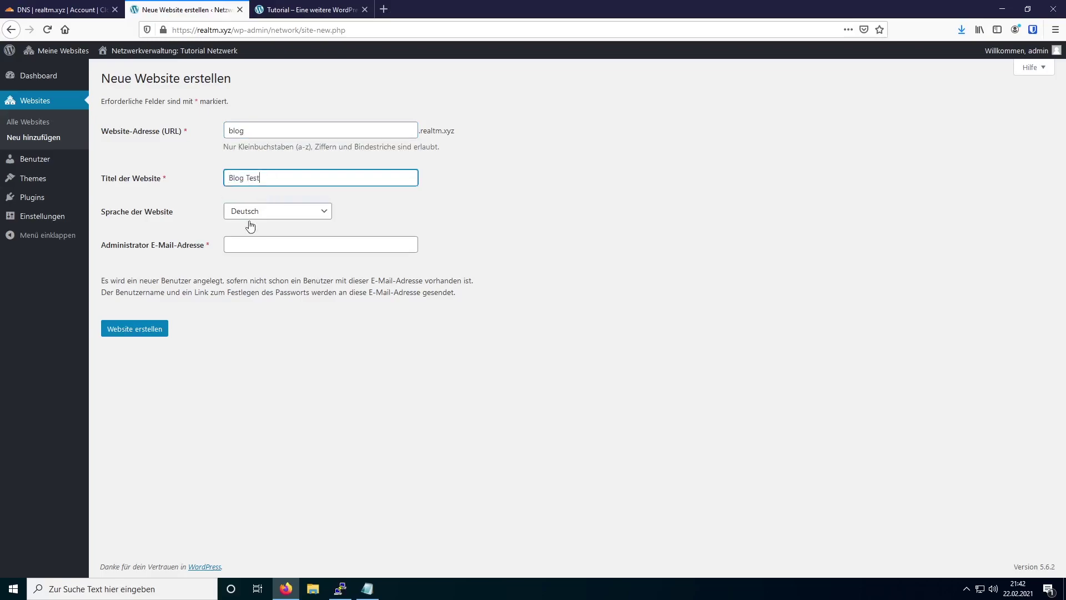
pyautogui.click(252, 245)
pyautogui.click(261, 262)
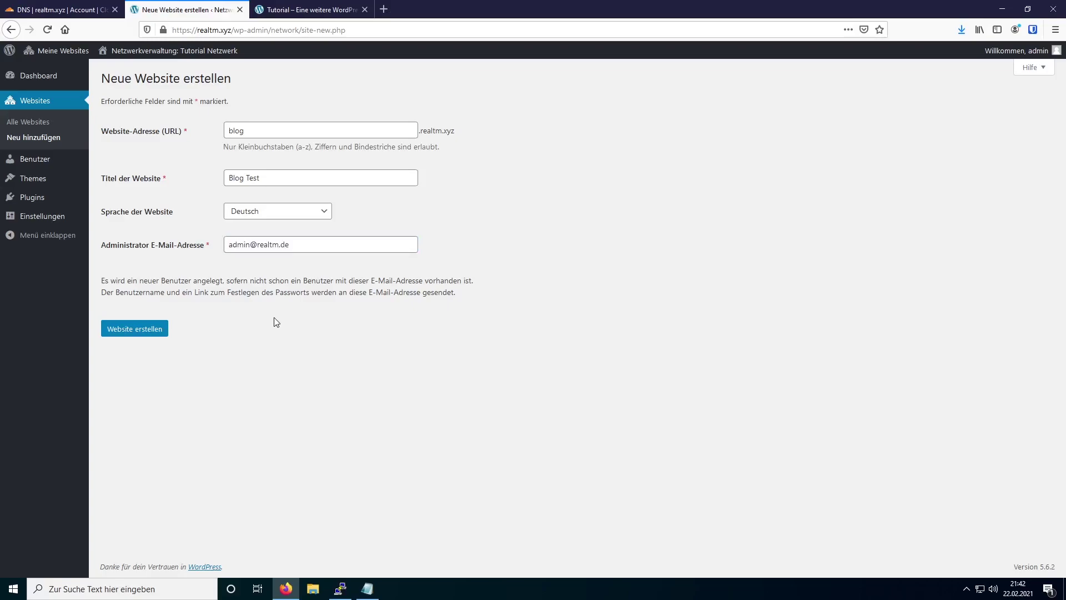
pyautogui.click(155, 338)
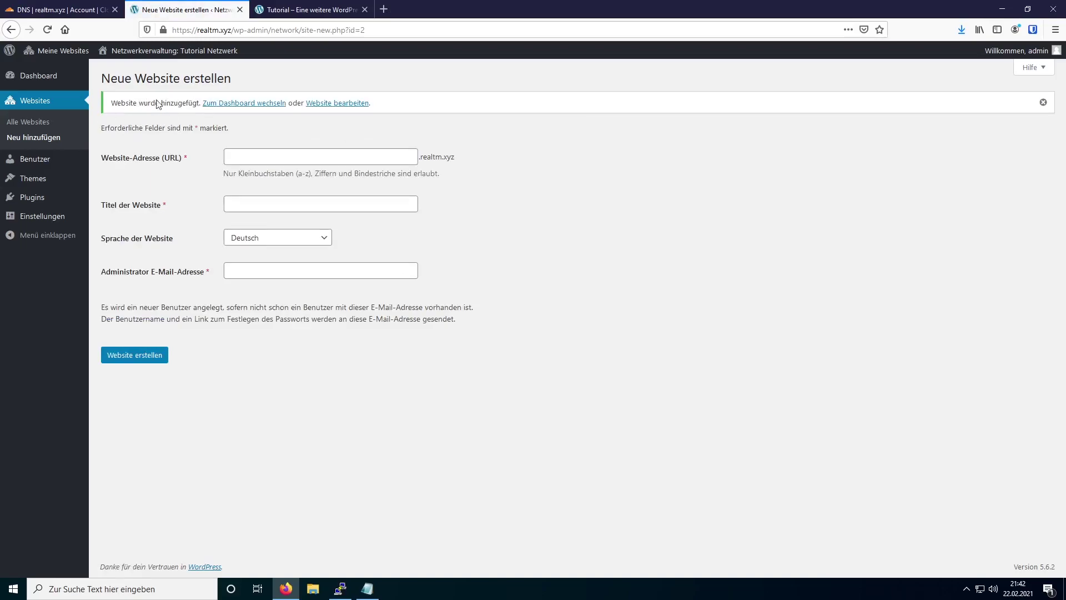
# - Open the Blog Test front page at blog.realtm.xyz in a new tab and check it
pyautogui.moveTo(84, 49)
pyautogui.moveTo(52, 104)
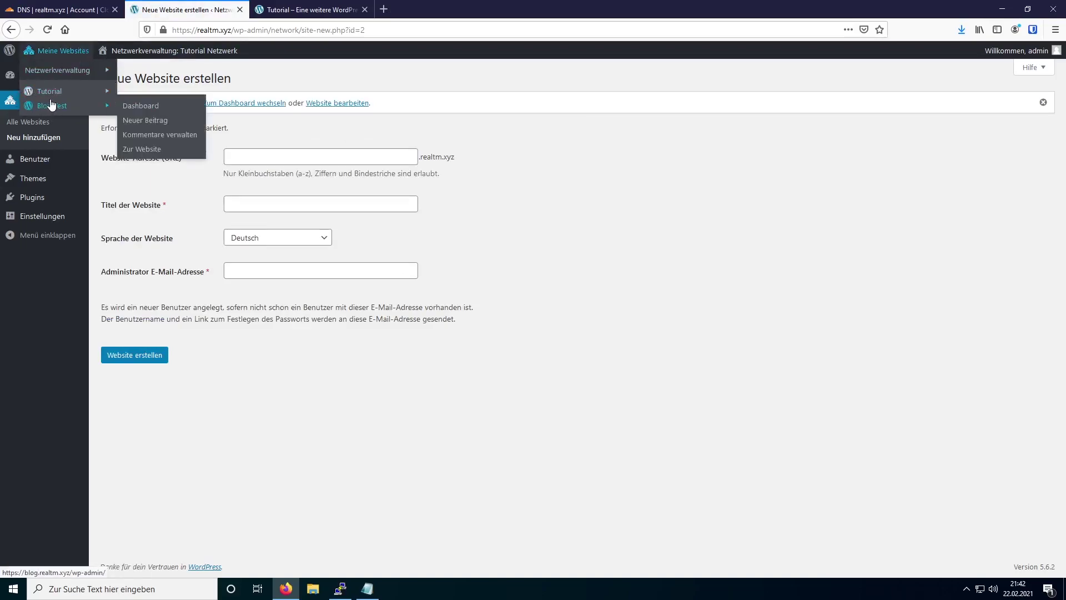
pyautogui.rightClick(150, 148)
pyautogui.click(178, 154)
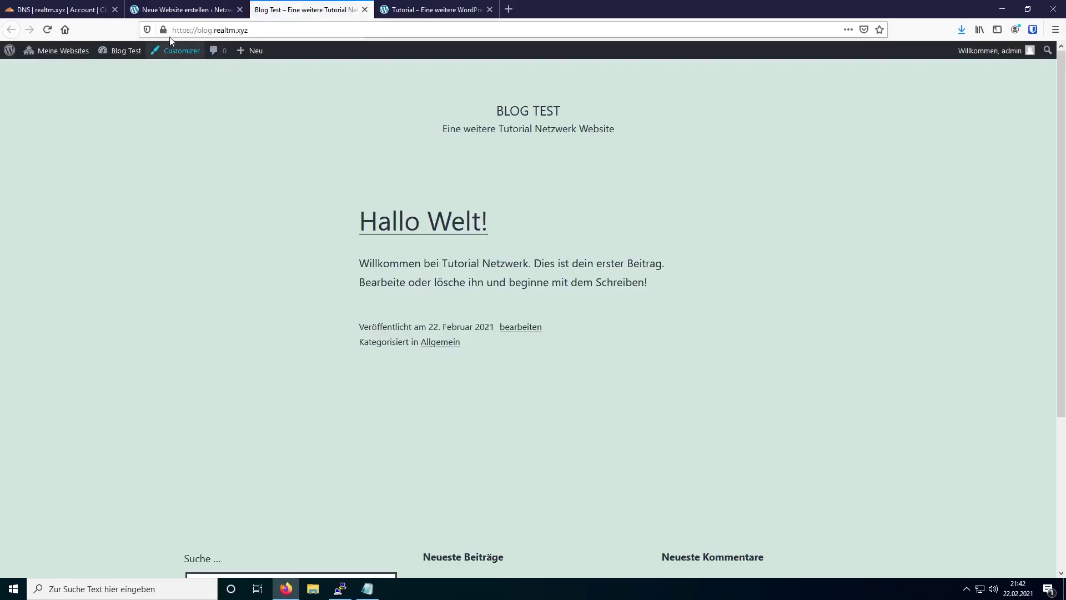
pyautogui.scroll(-5, 271, 300)
pyautogui.scroll(5, 271, 300)
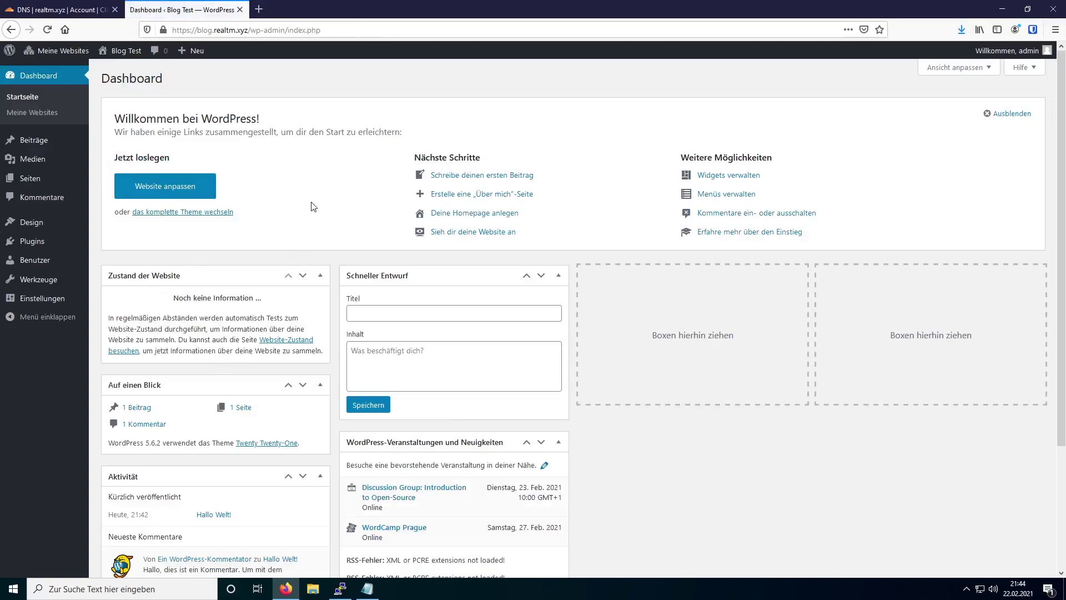
# - Return to the Tutorial site's dashboard via Meine Websites
pyautogui.moveTo(78, 52)
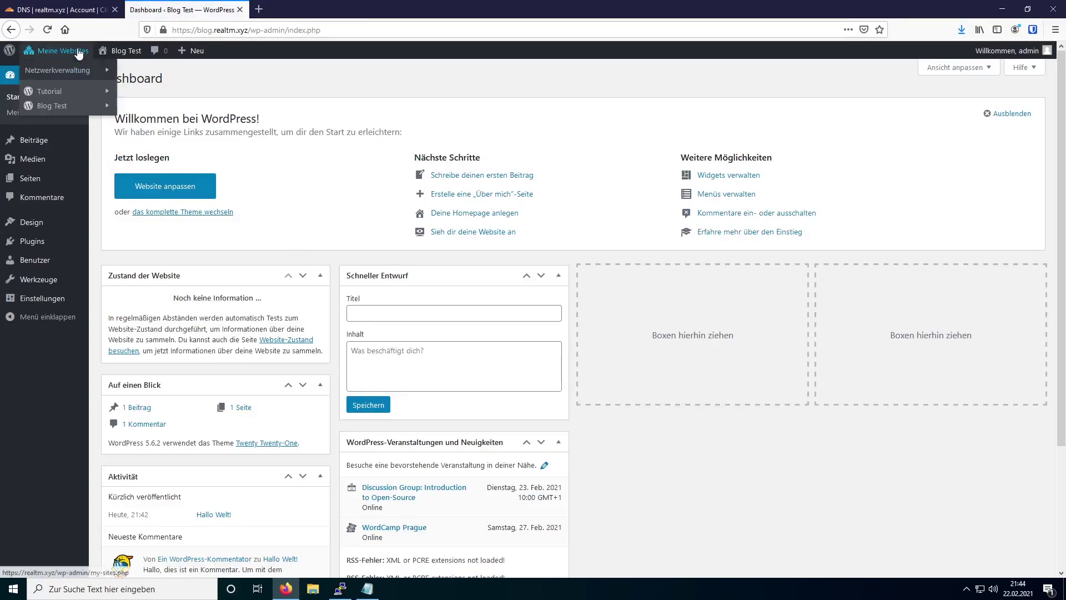
pyautogui.moveTo(62, 93)
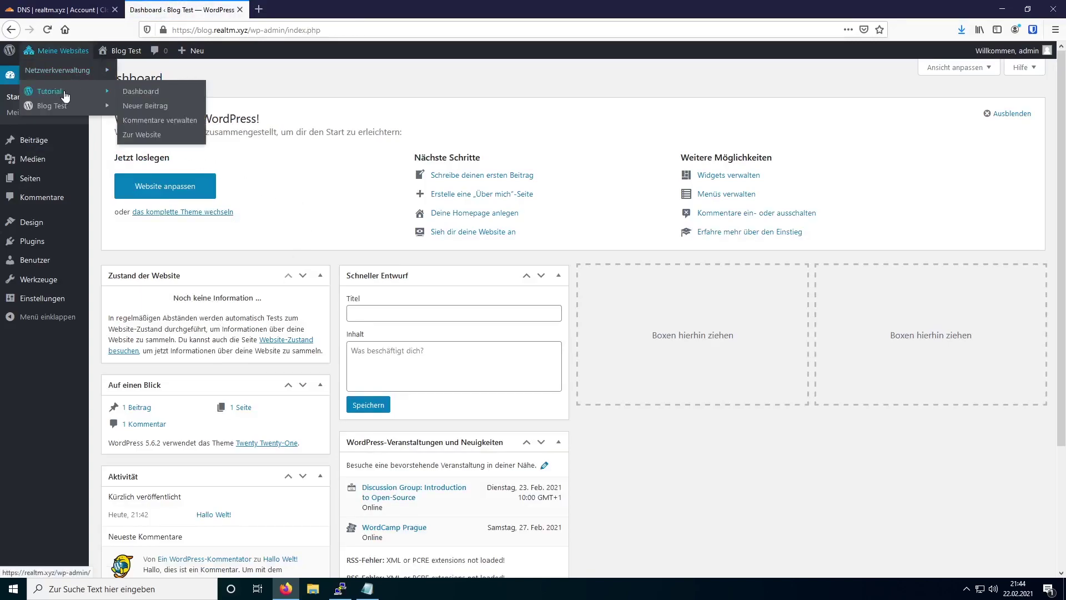
pyautogui.click(153, 91)
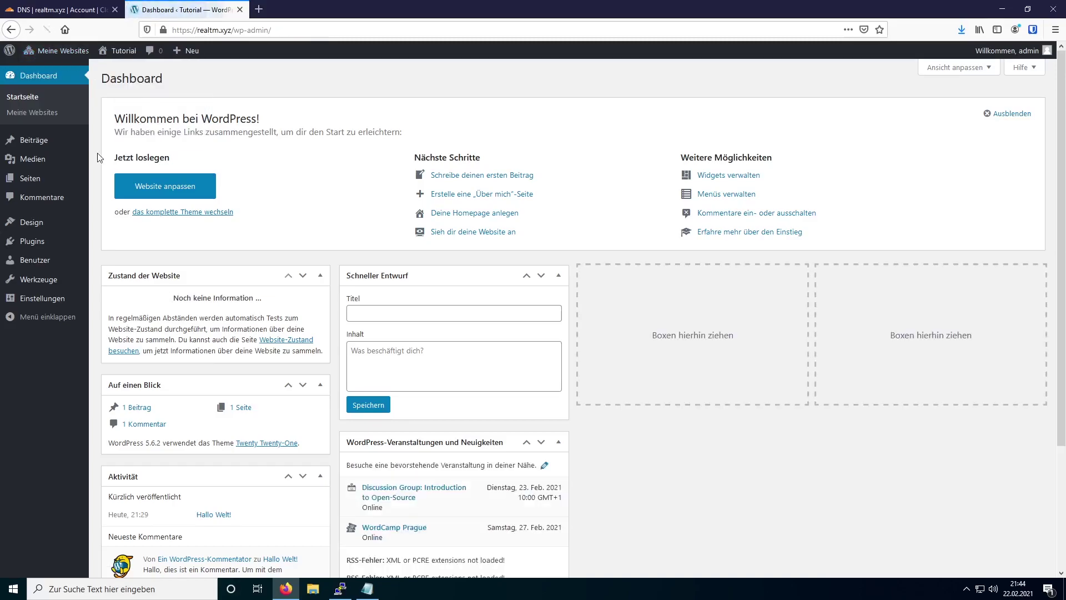
# - Publish a new Tutorial page titled 'Test' with the paragraph 'Test 1'
pyautogui.moveTo(33, 178)
pyautogui.click(131, 182)
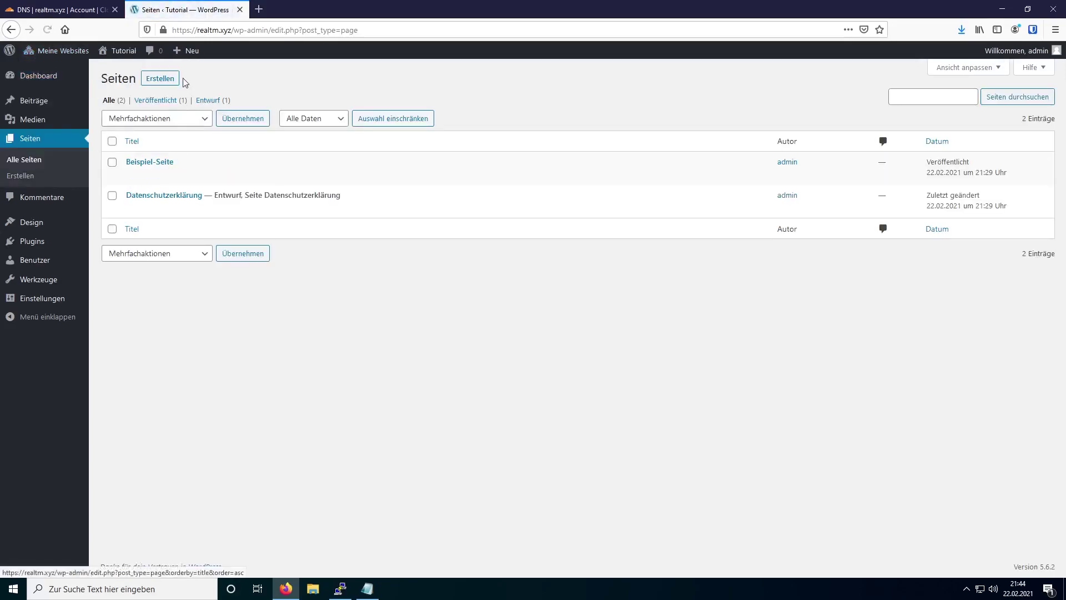
pyautogui.click(168, 81)
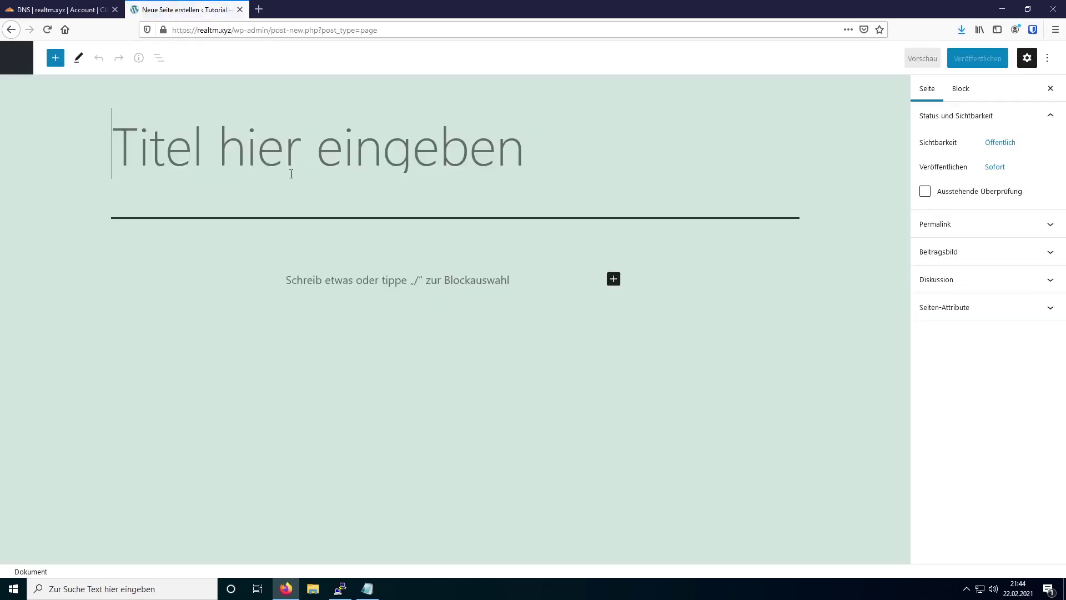
pyautogui.write('Test')
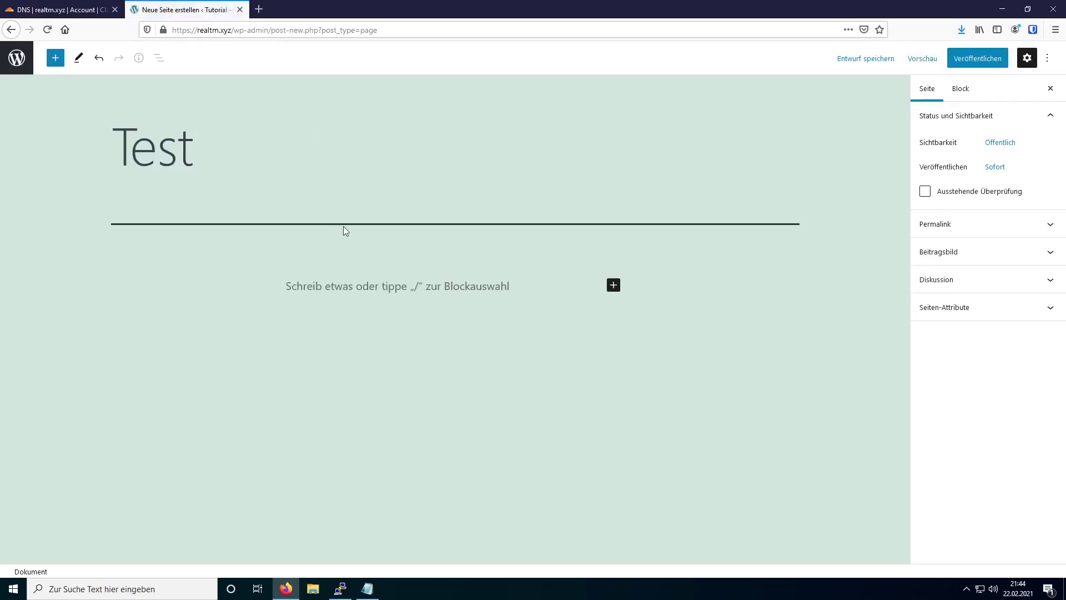
pyautogui.click(349, 290)
pyautogui.write('Test ')
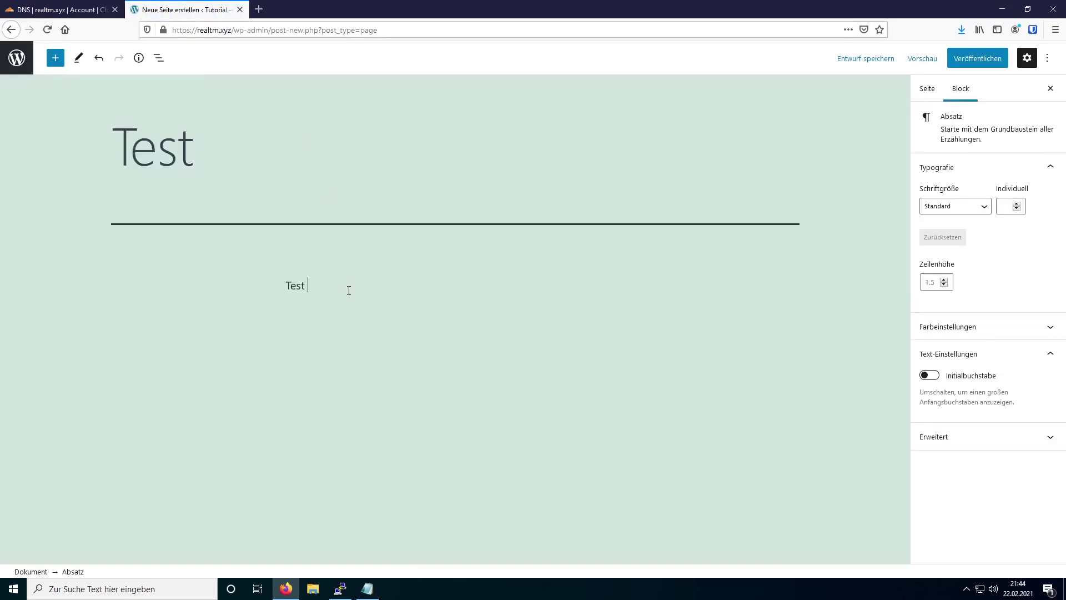
pyautogui.write('1')
pyautogui.click(977, 60)
pyautogui.click(980, 63)
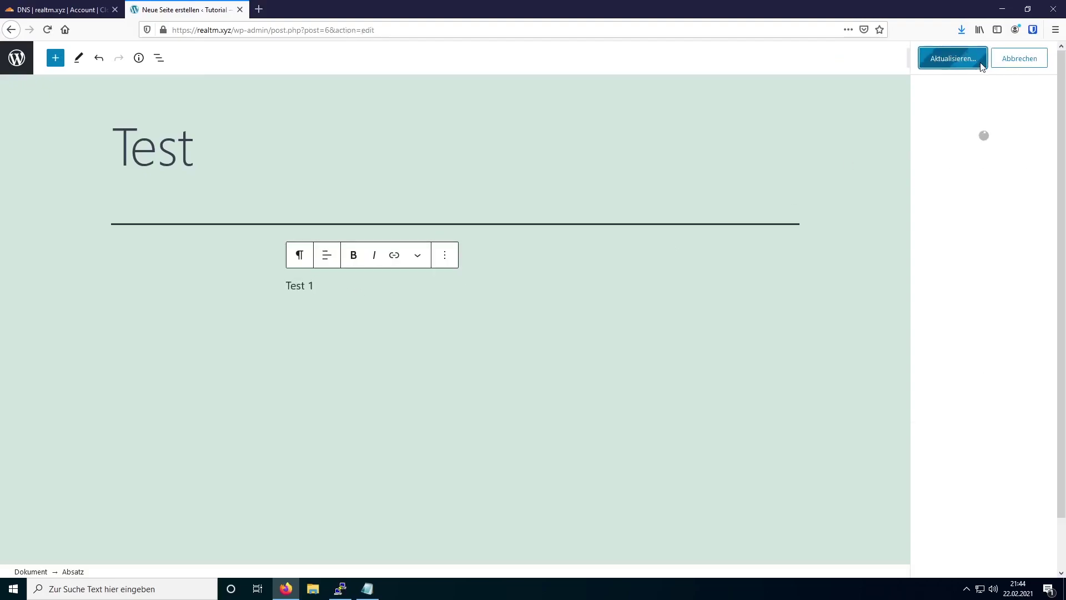
pyautogui.click(18, 63)
# - Switch to the Blog Test dashboard and start a new page
pyautogui.moveTo(61, 114)
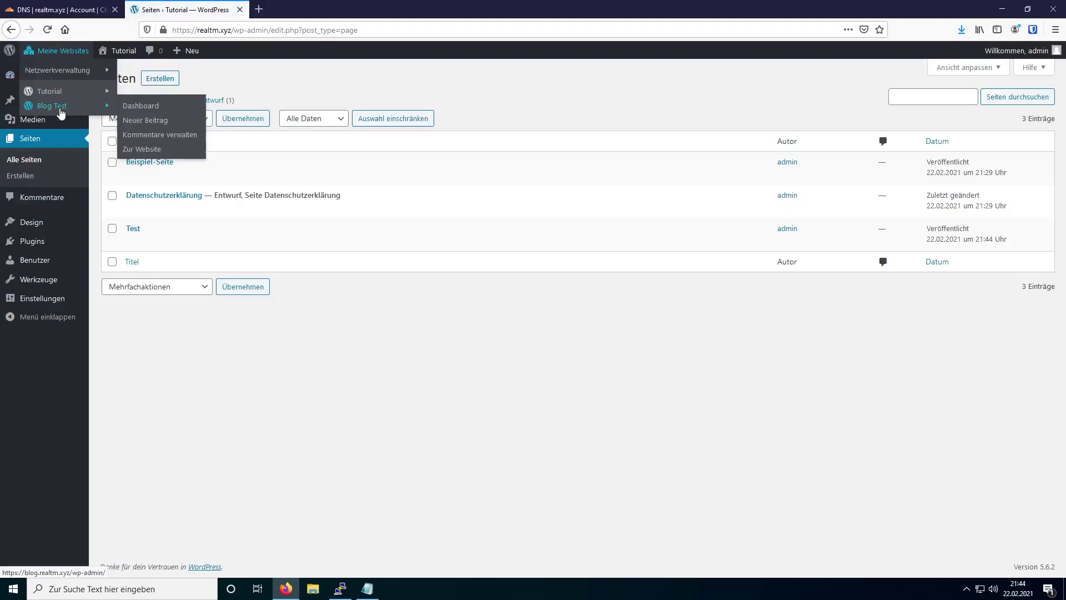
pyautogui.click(141, 106)
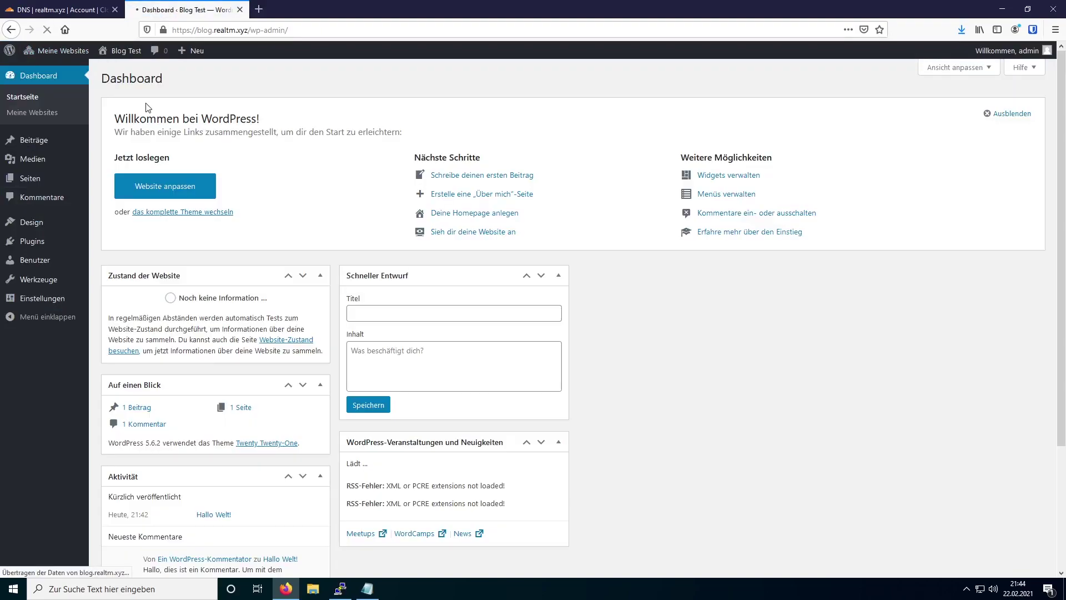
pyautogui.click(31, 177)
pyautogui.click(159, 79)
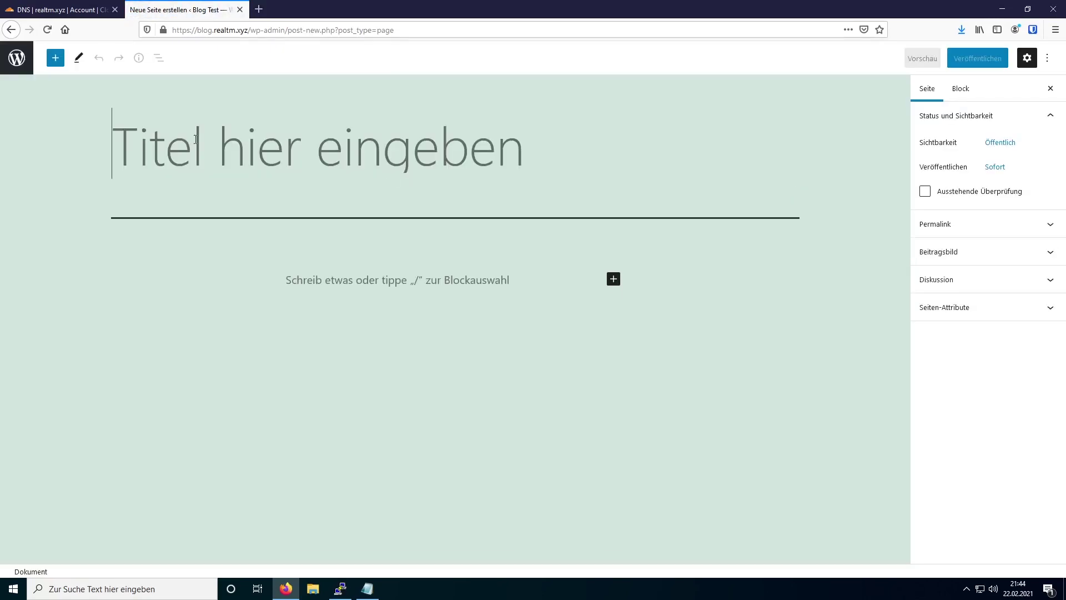
# - Publish the page with title 'Test2' and paragraph 'Test2'
pyautogui.write('Test 2')
pyautogui.click(367, 277)
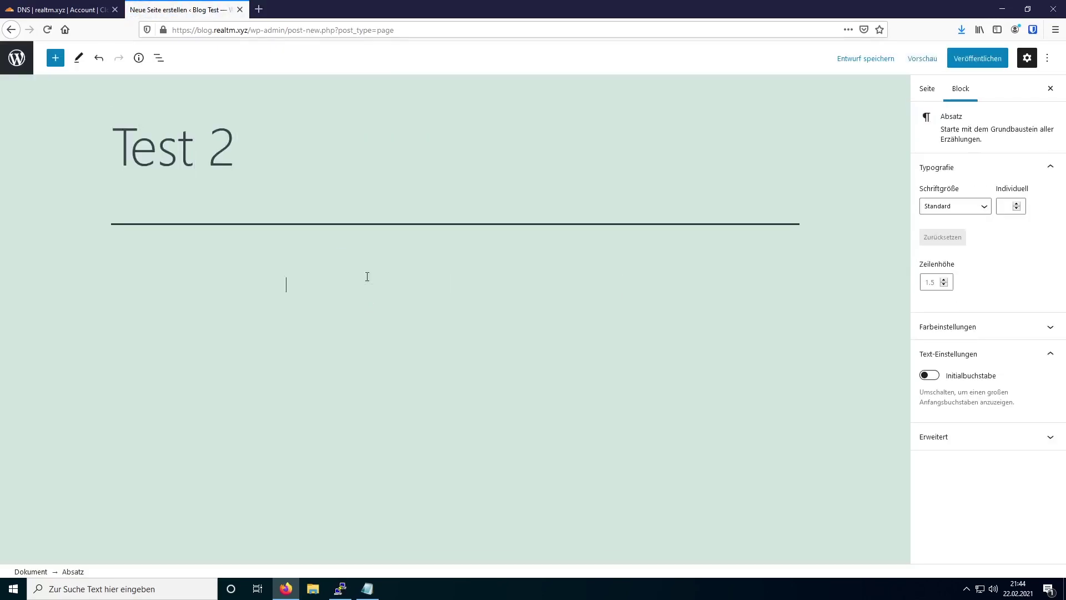
pyautogui.write('Test2')
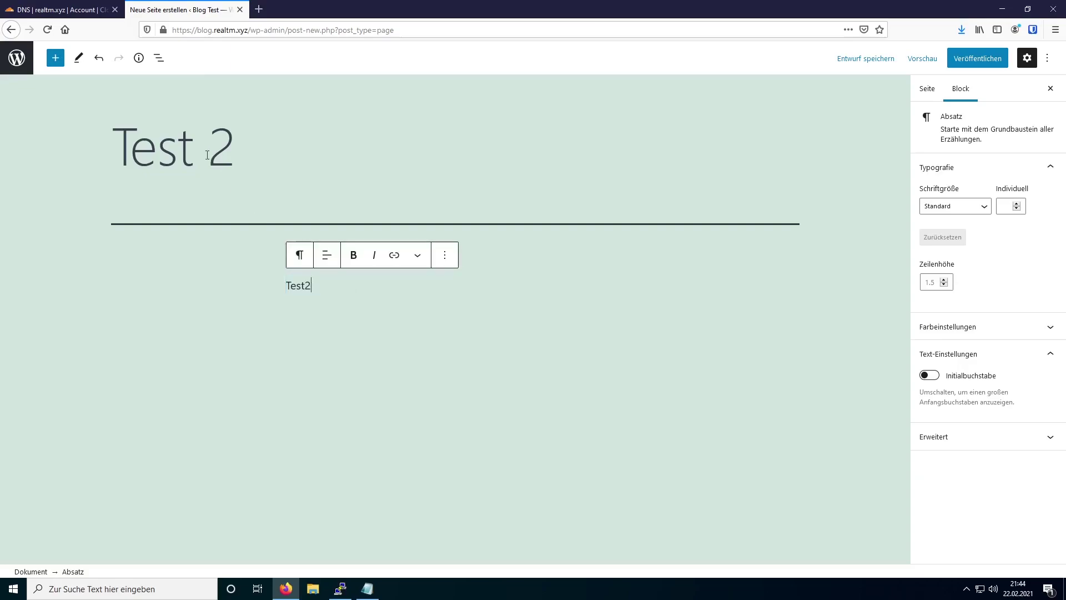
pyautogui.click(267, 178)
pyautogui.press('BackSpace')
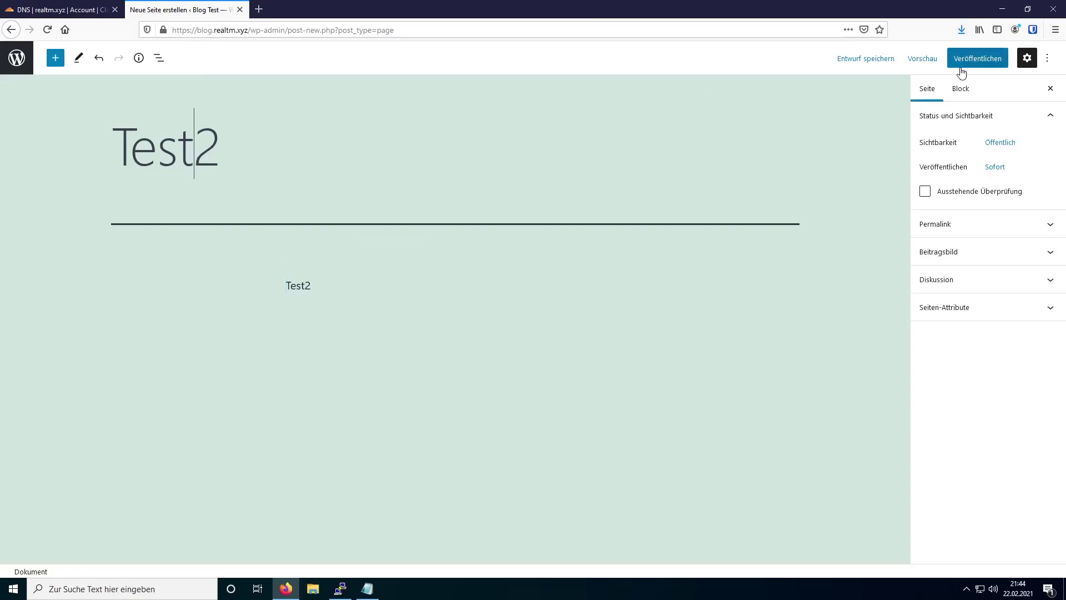
pyautogui.click(964, 64)
pyautogui.click(966, 69)
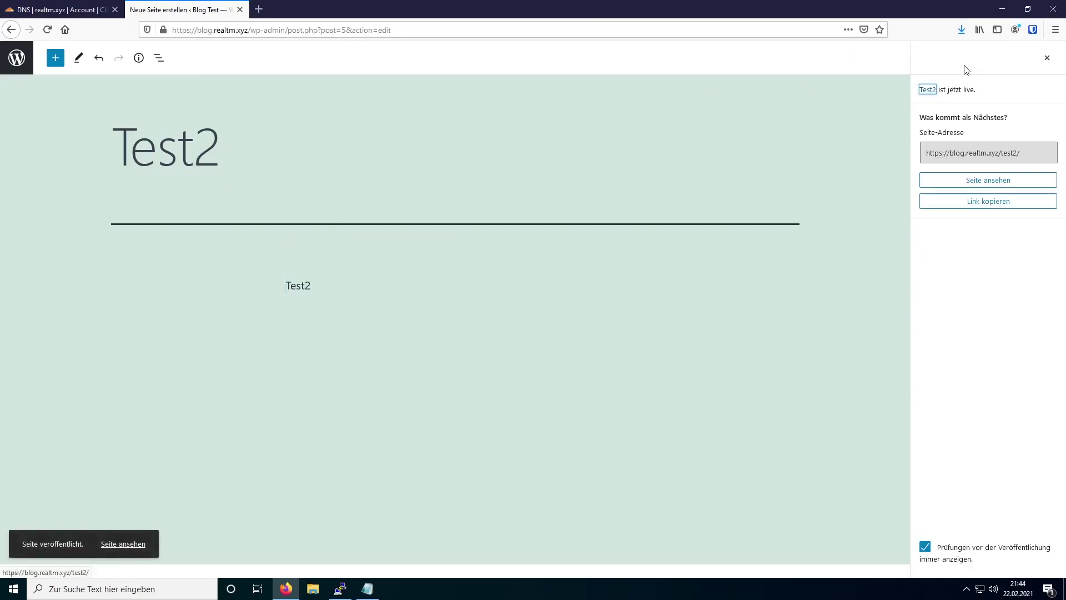
pyautogui.click(259, 10)
# - Load realtm.xyz/test/ to confirm the Test page is live
pyautogui.write('realtm.xyz/test/')
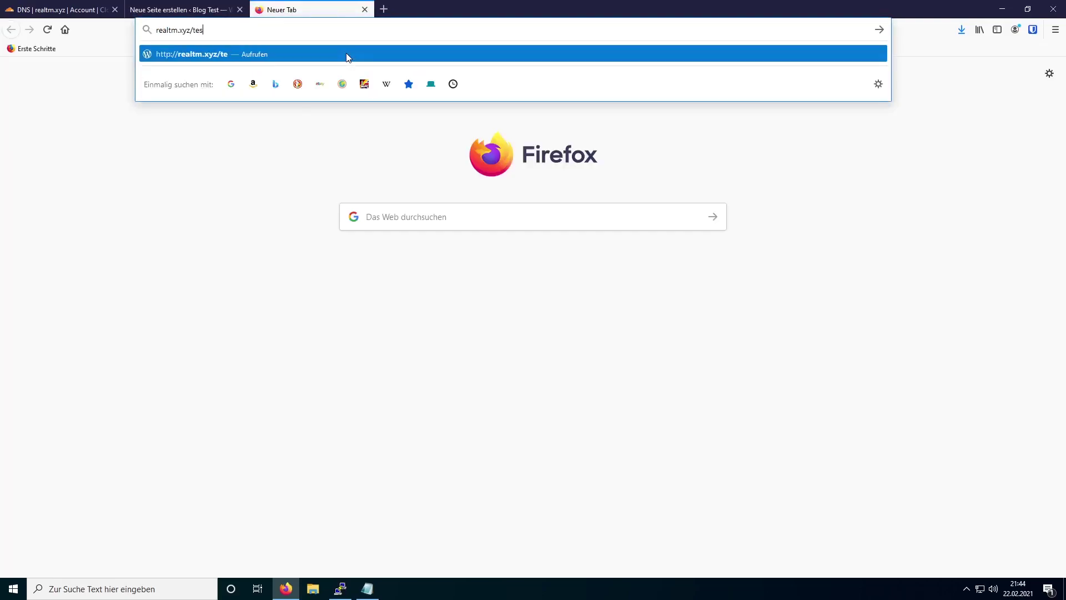
pyautogui.press('Return')
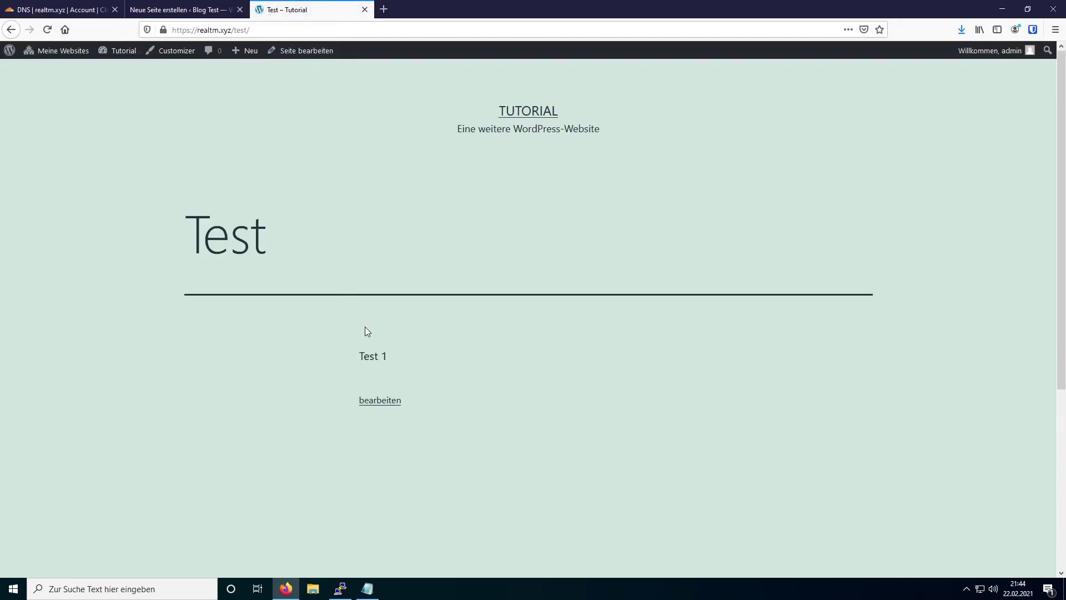
pyautogui.click(368, 35)
pyautogui.click(368, 35)
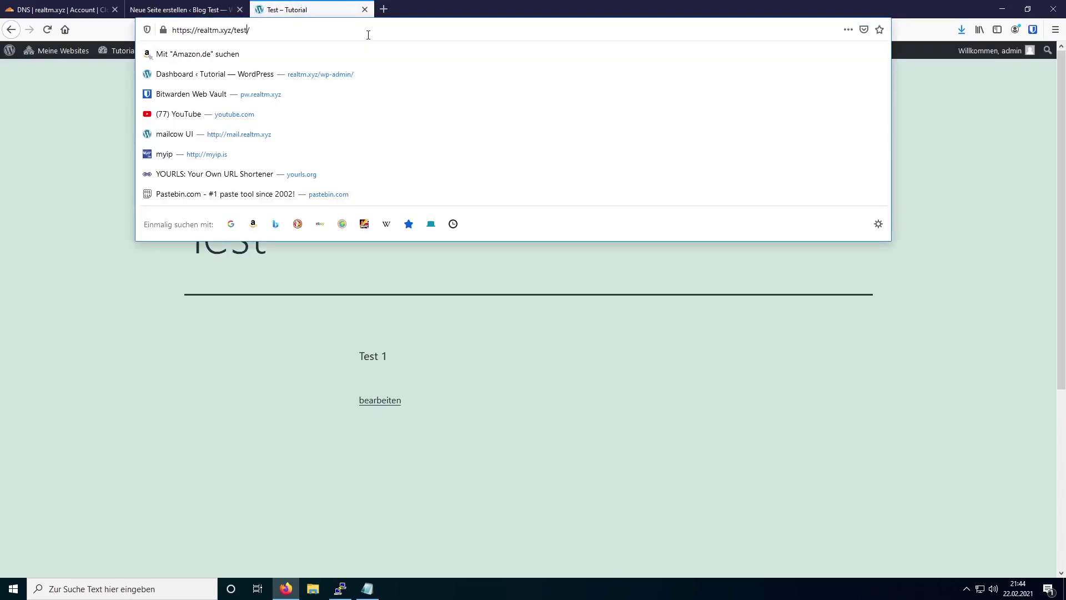
# - Change the address to blog.realtm.xyz/test2/ to view Test2, then show the desktop
pyautogui.hotkey('ctrl', 'Left')
pyautogui.hotkey('ctrl', 'Left')
pyautogui.hotkey('ctrl', 'Left')
pyautogui.write('blod')
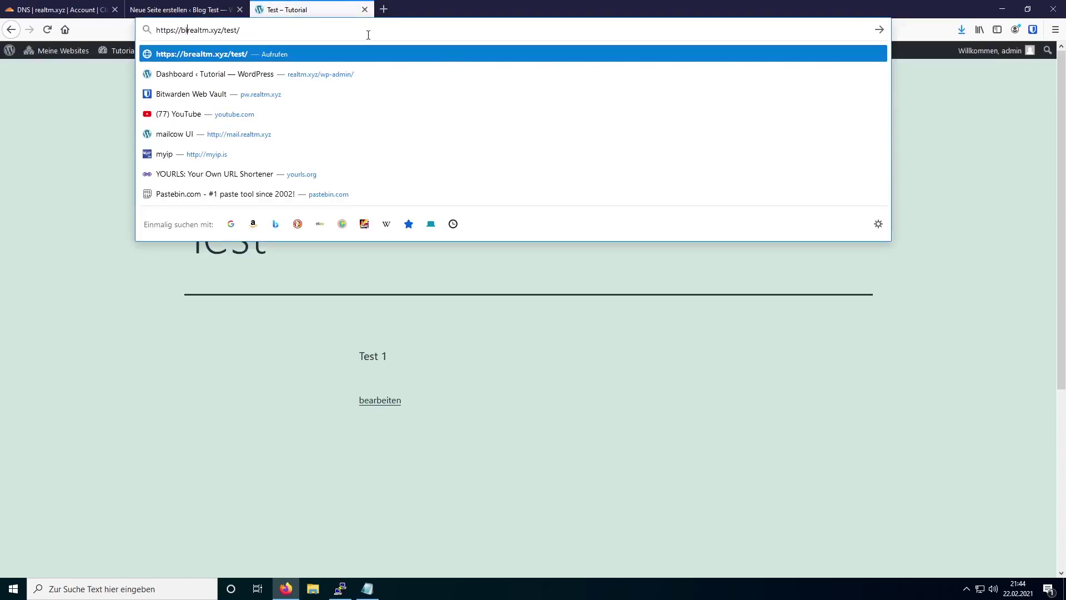
pyautogui.press('BackSpace')
pyautogui.write('g')
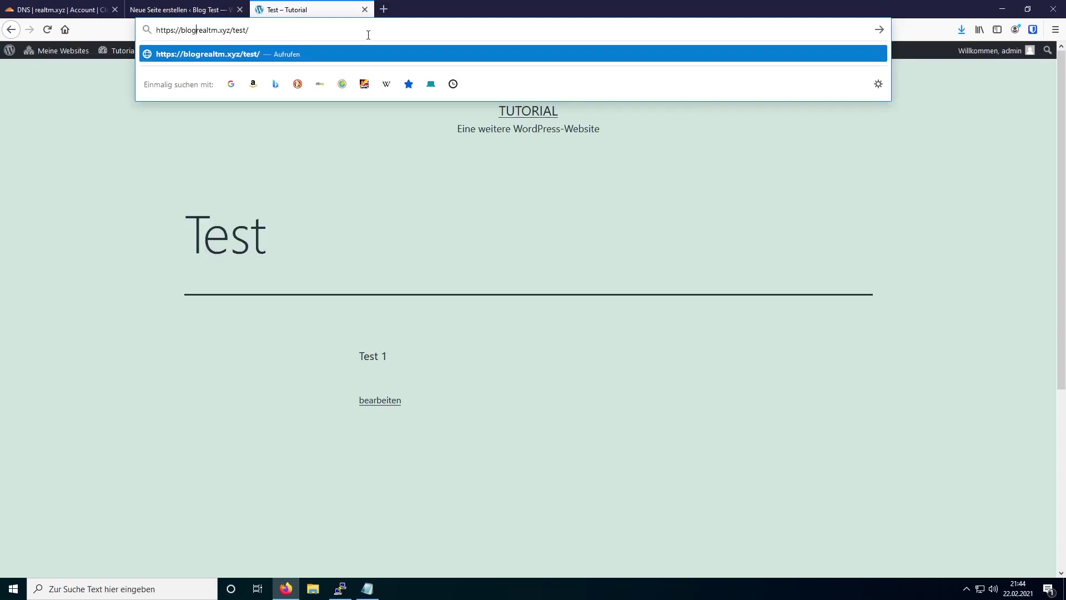
pyautogui.write('.')
pyautogui.write('2')
pyautogui.press('Return')
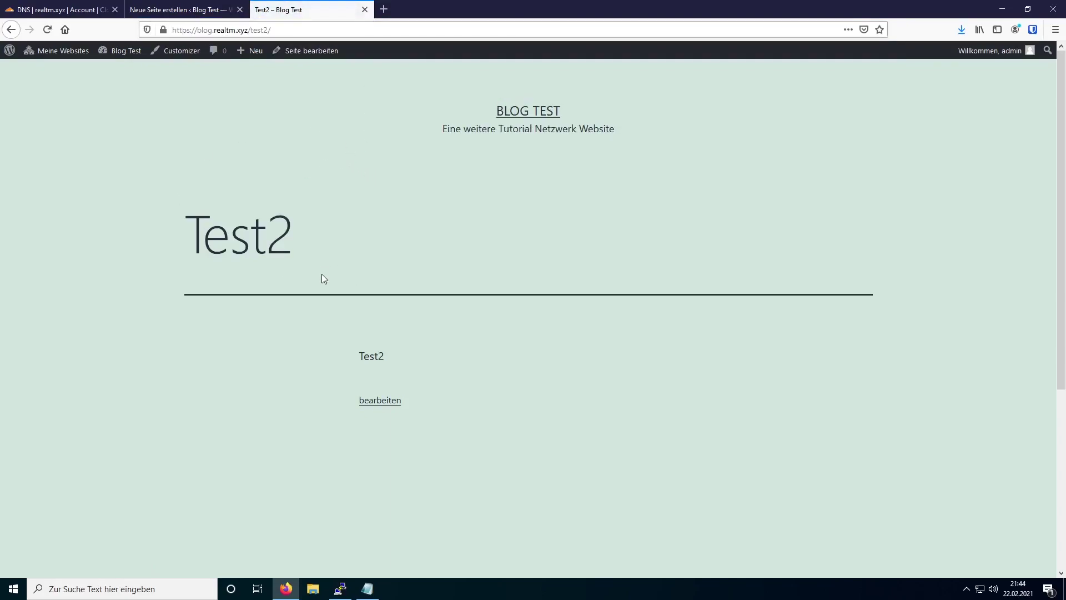
pyautogui.press('super+d')
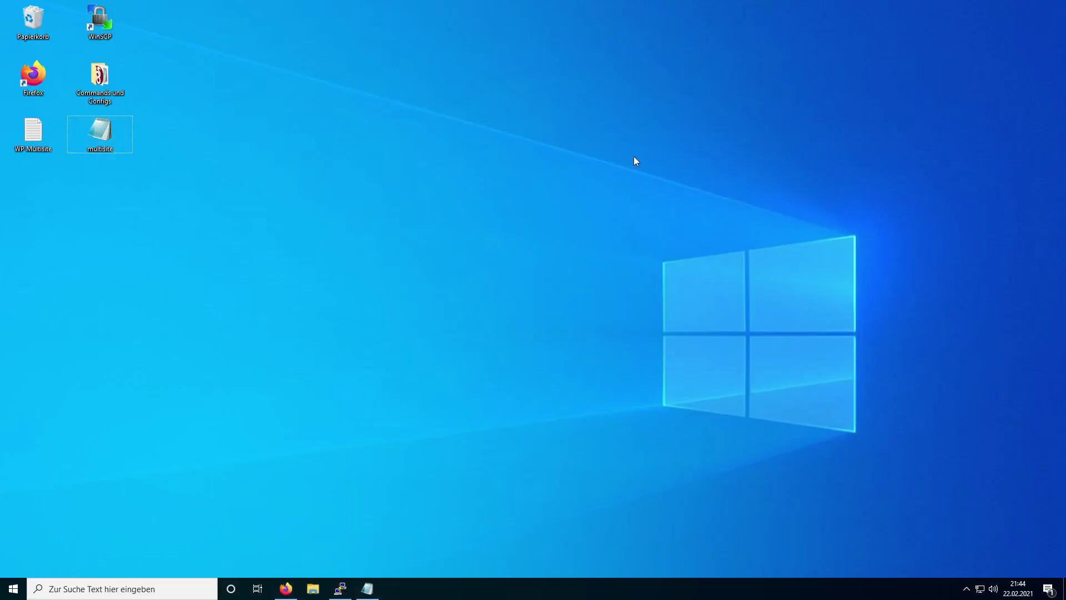